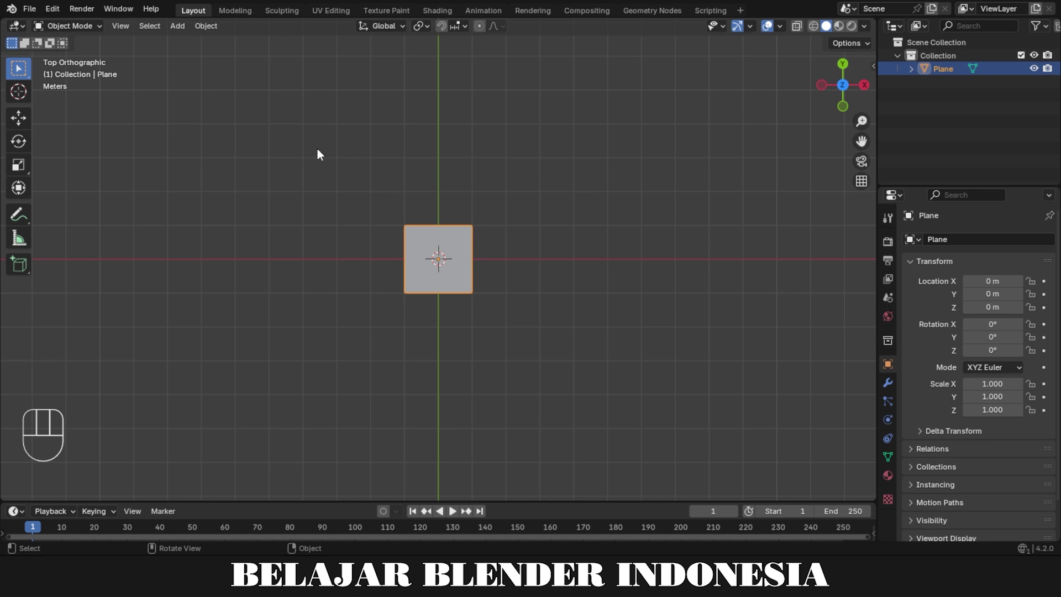
- Draw freehand annotation lines along the X and Y axes, crossing at the plane's centre
{"action": "left_click", "coordinate": [19, 219]}
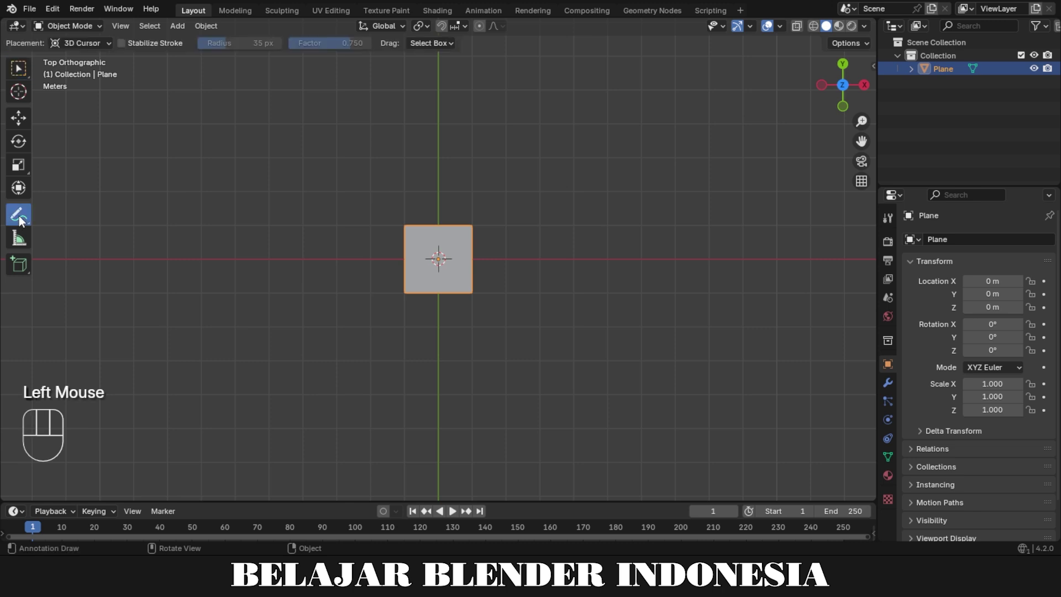
{"action": "mouse_move", "coordinate": [438, 73]}
{"action": "left_mouse_down"}
{"action": "mouse_move", "coordinate": [439, 255]}
{"action": "mouse_move", "coordinate": [830, 256]}
{"action": "left_mouse_up"}
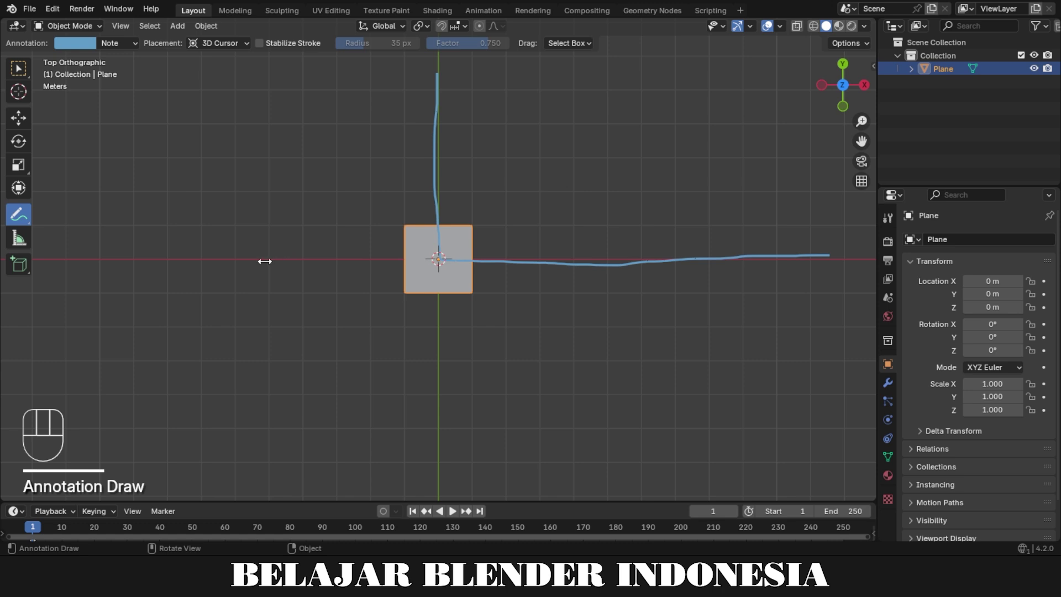
{"action": "mouse_move", "coordinate": [270, 260]}
{"action": "left_mouse_down"}
{"action": "mouse_move", "coordinate": [438, 259]}
{"action": "mouse_move", "coordinate": [437, 461]}
{"action": "left_mouse_up"}
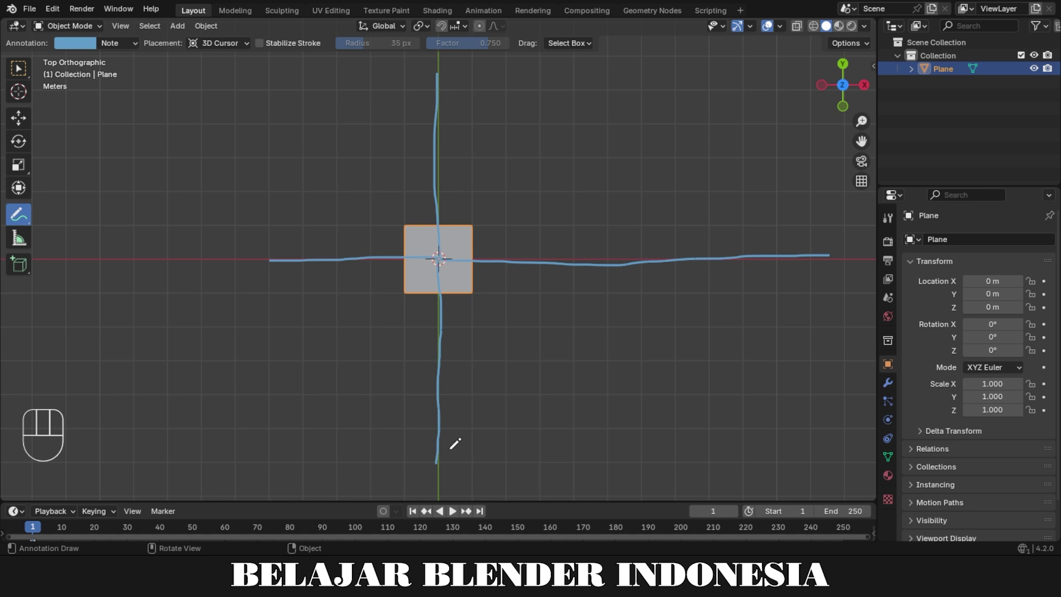
- Label the drawn axis directions with handwritten annotations +X, -X, +Y and -Y
{"action": "mouse_move", "coordinate": [780, 212]}
{"action": "left_mouse_down"}
{"action": "mouse_move", "coordinate": [761, 241]}
{"action": "mouse_move", "coordinate": [785, 238]}
{"action": "mouse_move", "coordinate": [738, 240]}
{"action": "mouse_move", "coordinate": [746, 229]}
{"action": "left_mouse_up"}
{"action": "left_click_drag", "start_coordinate": [117, 119], "coordinate": [167, 145]}
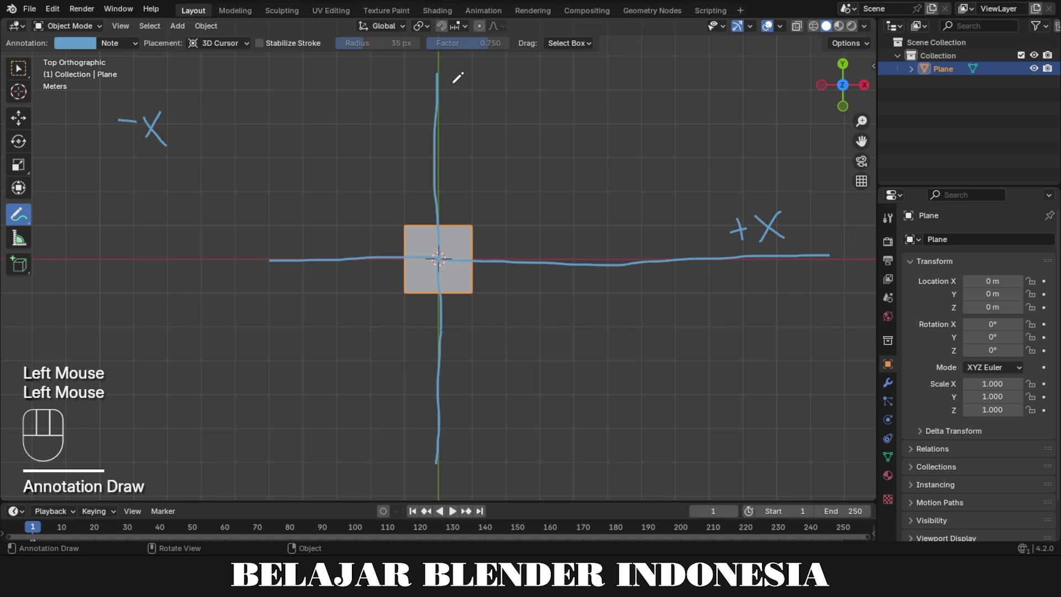
{"action": "mouse_move", "coordinate": [465, 86]}
{"action": "left_mouse_down"}
{"action": "mouse_move", "coordinate": [465, 114]}
{"action": "mouse_move", "coordinate": [483, 85]}
{"action": "mouse_move", "coordinate": [499, 99]}
{"action": "mouse_move", "coordinate": [498, 124]}
{"action": "left_mouse_up"}
{"action": "mouse_move", "coordinate": [453, 386]}
{"action": "left_mouse_down"}
{"action": "mouse_move", "coordinate": [485, 380]}
{"action": "mouse_move", "coordinate": [481, 416]}
{"action": "left_mouse_up"}
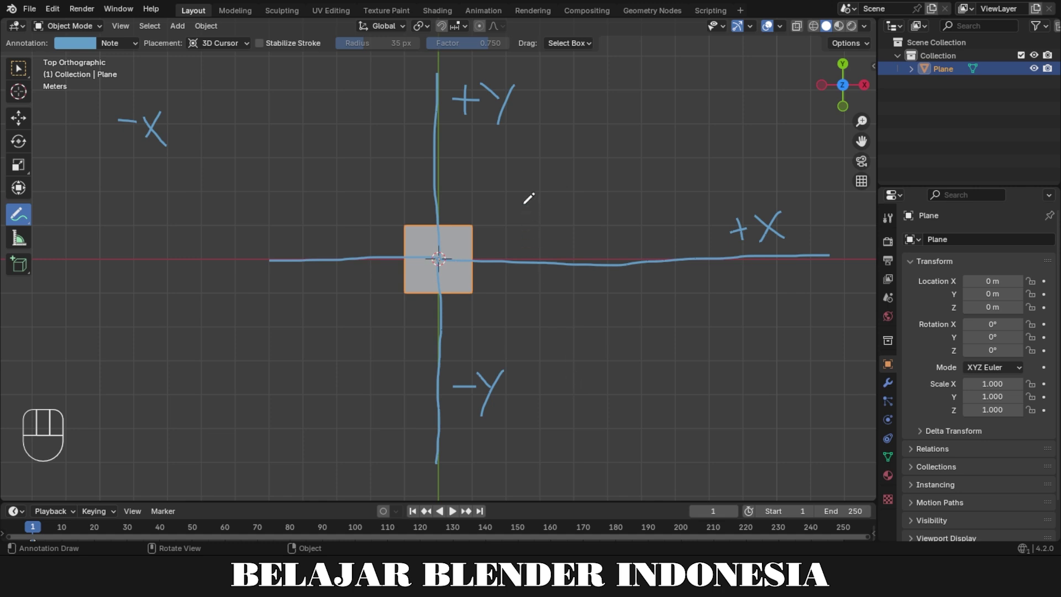
- Sketch an annotation square over one grid cell beside the plane, with a tiny square inside it for the finer grid subdivision
{"action": "left_click", "coordinate": [505, 193]}
{"action": "mouse_move", "coordinate": [505, 193]}
{"action": "left_mouse_down"}
{"action": "mouse_move", "coordinate": [505, 225]}
{"action": "mouse_move", "coordinate": [531, 192]}
{"action": "mouse_move", "coordinate": [541, 194]}
{"action": "mouse_move", "coordinate": [543, 226]}
{"action": "mouse_move", "coordinate": [519, 224]}
{"action": "mouse_move", "coordinate": [545, 223]}
{"action": "left_mouse_up"}
{"action": "scroll", "coordinate": [614, 202], "scroll_direction": "up", "scroll_amount": 3}
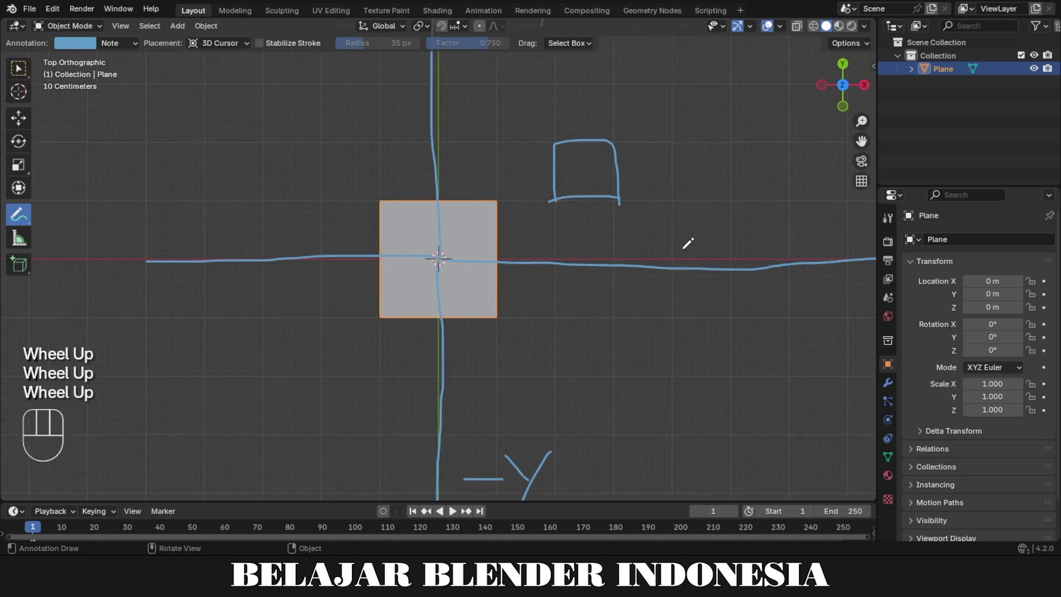
{"action": "scroll", "coordinate": [688, 243], "scroll_direction": "up", "scroll_amount": 1}
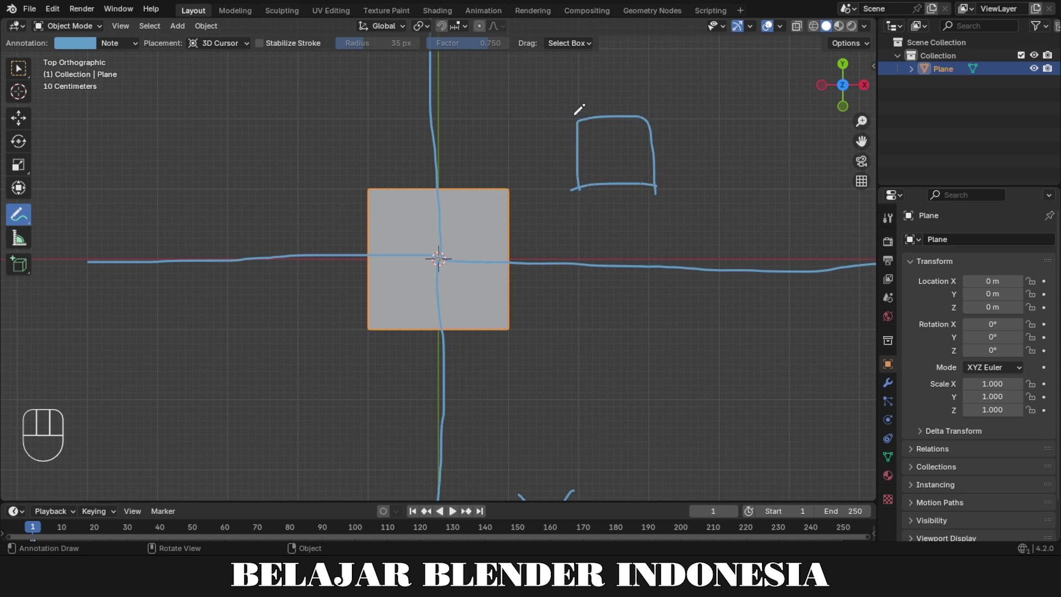
{"action": "left_click_drag", "start_coordinate": [586, 161], "coordinate": [586, 168]}
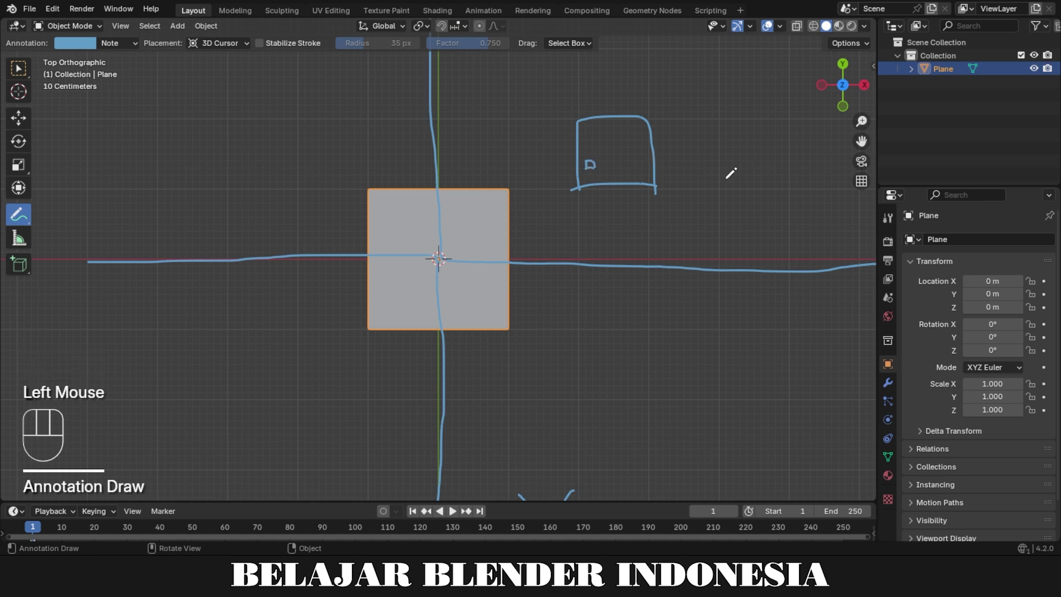
{"action": "scroll", "coordinate": [748, 173], "scroll_direction": "up", "scroll_amount": 3}
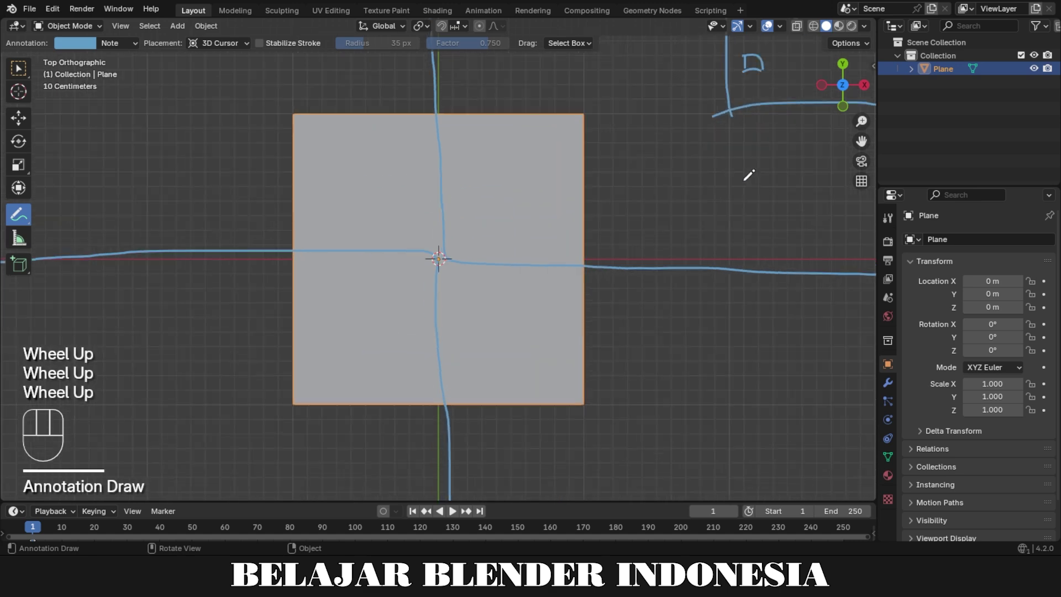
{"action": "mouse_move", "coordinate": [748, 173]}
{"action": "middle_mouse_down", "text": "shift"}
{"action": "mouse_move", "coordinate": [616, 324]}
{"action": "mouse_move", "coordinate": [564, 308]}
{"action": "middle_mouse_up", "text": "shift"}
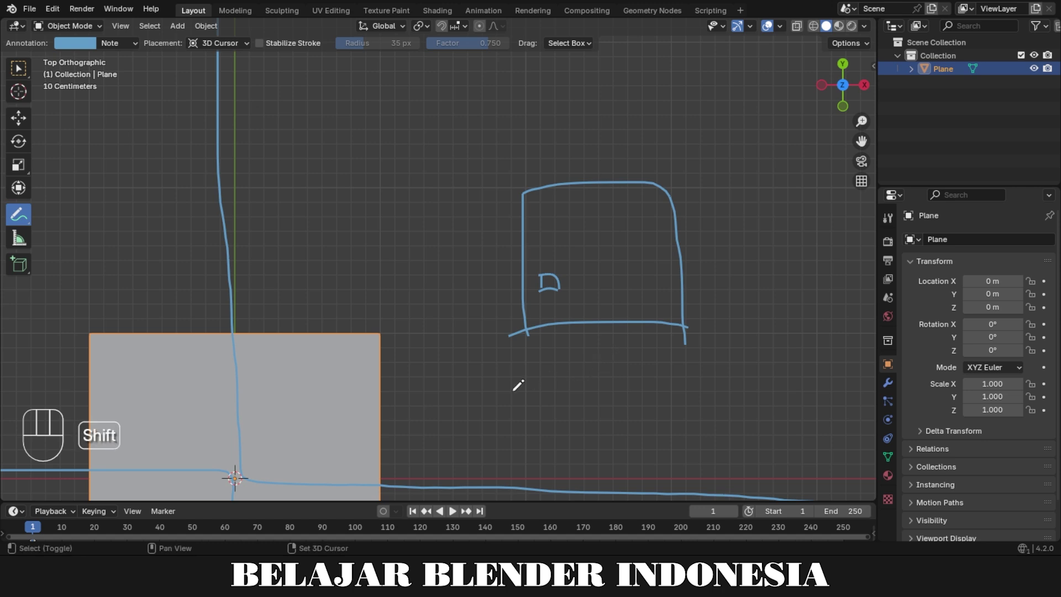
{"action": "mouse_move", "coordinate": [514, 386]}
{"action": "middle_mouse_down", "text": "shift"}
{"action": "mouse_move", "coordinate": [692, 293]}
{"action": "mouse_move", "coordinate": [699, 208]}
{"action": "mouse_move", "coordinate": [687, 240]}
{"action": "middle_mouse_up", "text": "shift"}
- Mark the plane's four corners with small annotation dots
{"action": "scroll", "coordinate": [697, 208], "scroll_direction": "down", "scroll_amount": 4}
{"action": "scroll", "coordinate": [687, 239], "scroll_direction": "down", "scroll_amount": 4}
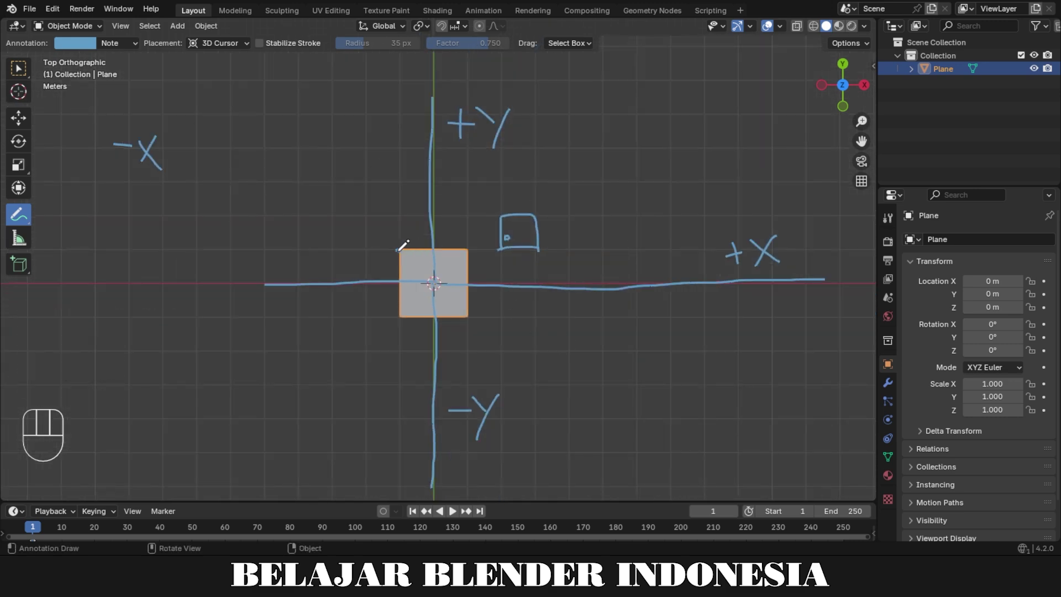
{"action": "left_click_drag", "start_coordinate": [399, 250], "coordinate": [465, 249]}
{"action": "left_click", "coordinate": [465, 248]}
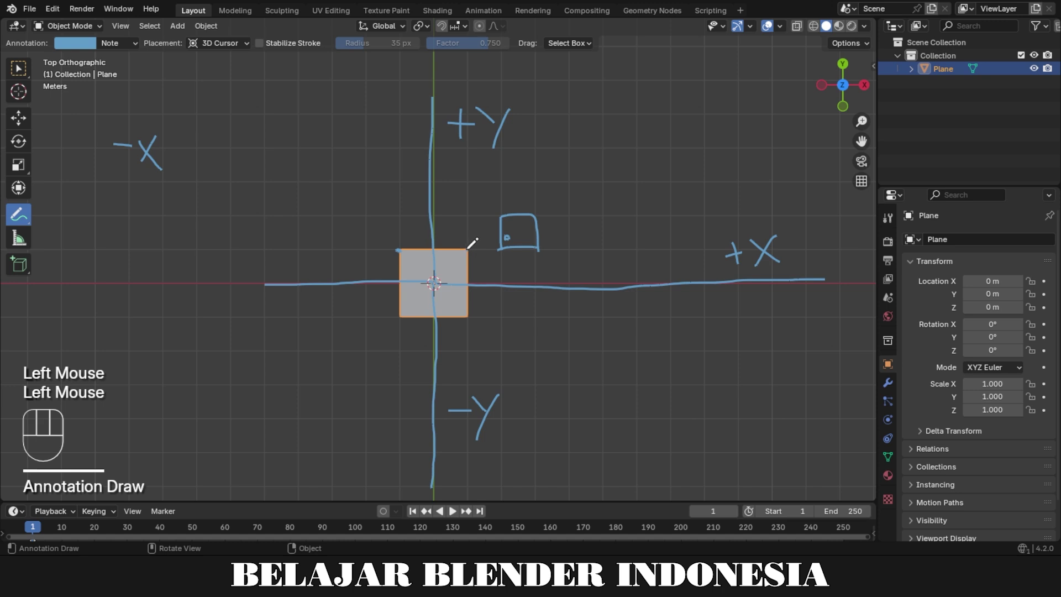
{"action": "left_click_drag", "start_coordinate": [403, 314], "coordinate": [402, 315]}
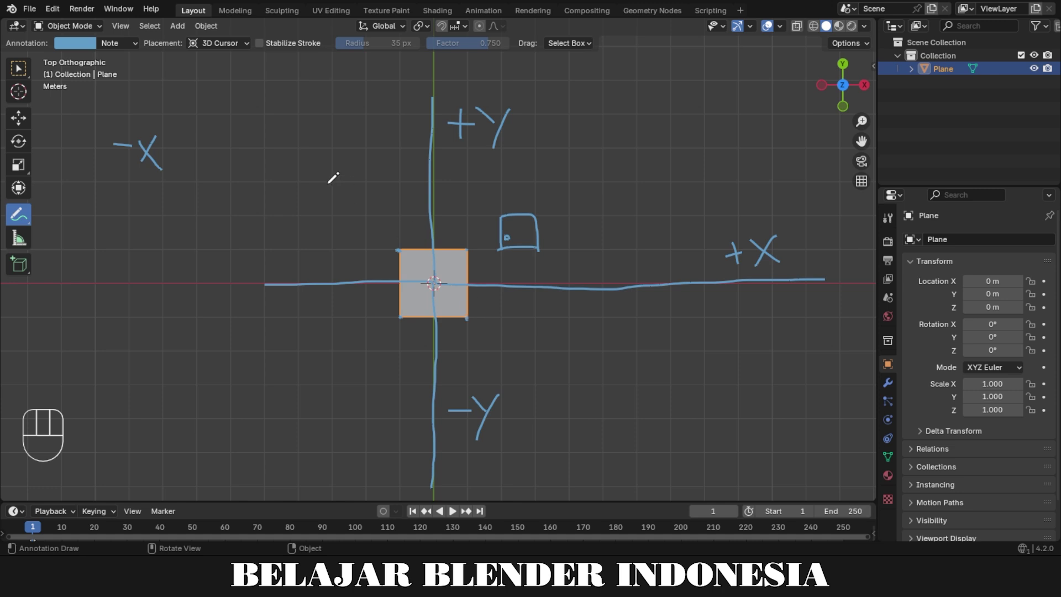
- Write the coordinate format (X,Y) and the upper-left corner's coordinates (-1,1) as annotations, both in parentheses
{"action": "mouse_move", "coordinate": [311, 142]}
{"action": "left_mouse_down"}
{"action": "mouse_move", "coordinate": [293, 168]}
{"action": "mouse_move", "coordinate": [319, 168]}
{"action": "mouse_move", "coordinate": [347, 146]}
{"action": "mouse_move", "coordinate": [338, 169]}
{"action": "left_mouse_up"}
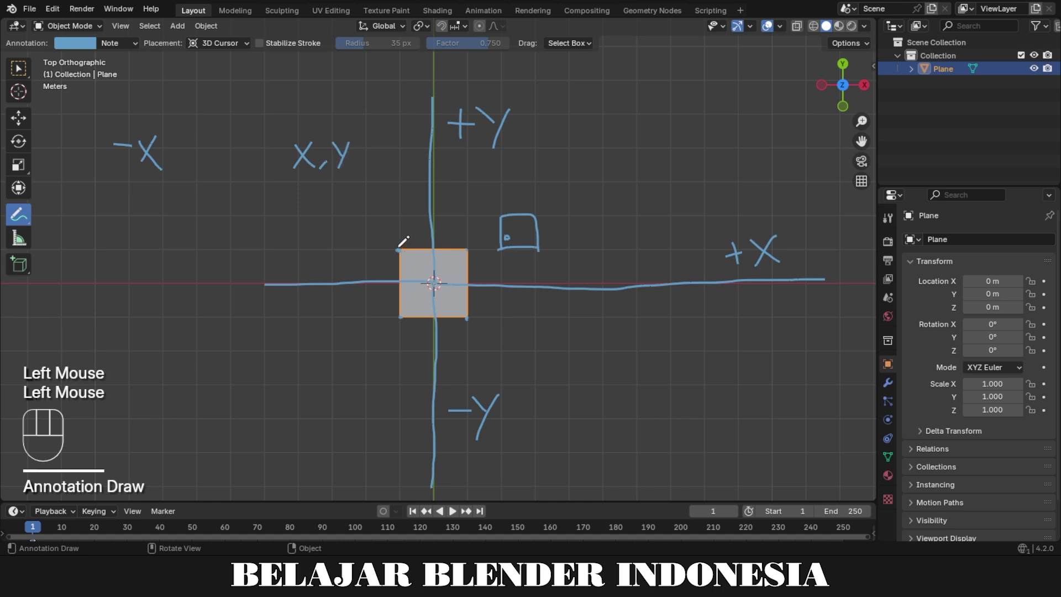
{"action": "mouse_move", "coordinate": [311, 228]}
{"action": "left_mouse_down"}
{"action": "mouse_move", "coordinate": [352, 240]}
{"action": "mouse_move", "coordinate": [305, 241]}
{"action": "left_mouse_up"}
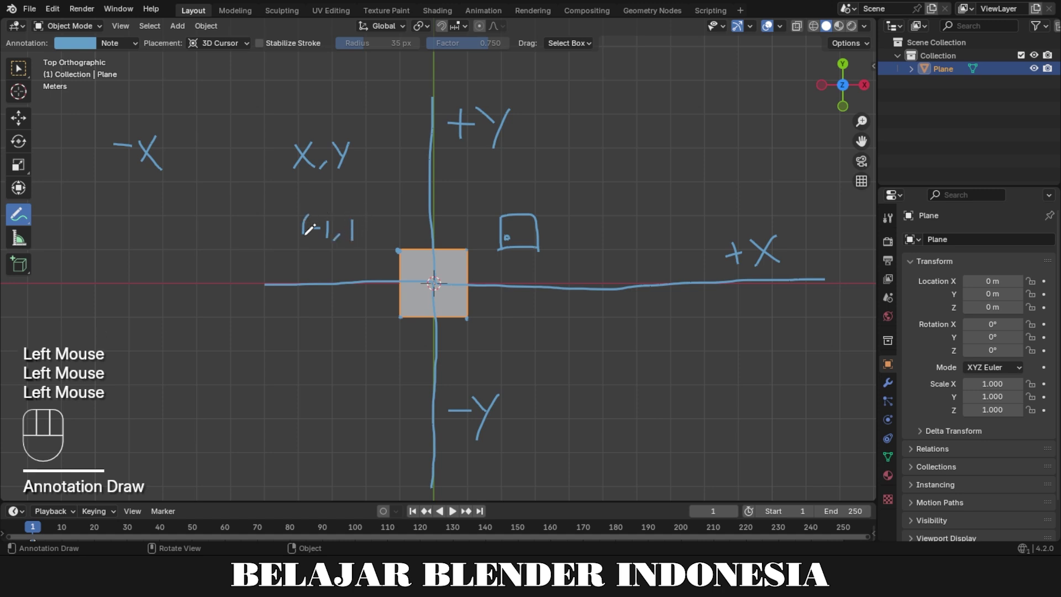
{"action": "left_click_drag", "start_coordinate": [360, 214], "coordinate": [358, 242]}
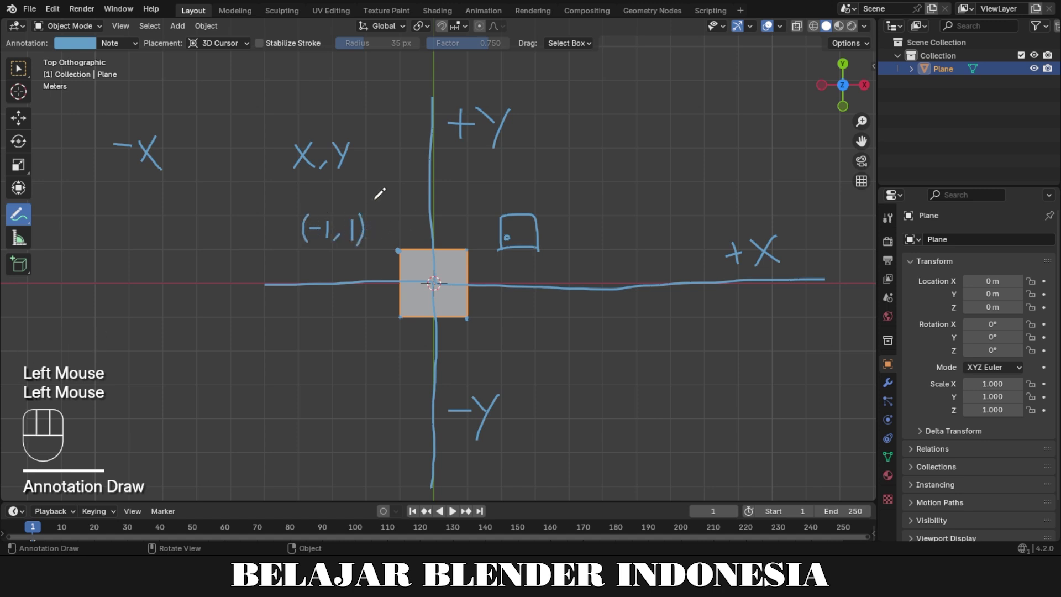
{"action": "left_click_drag", "start_coordinate": [286, 142], "coordinate": [283, 176]}
{"action": "left_click_drag", "start_coordinate": [347, 142], "coordinate": [350, 174]}
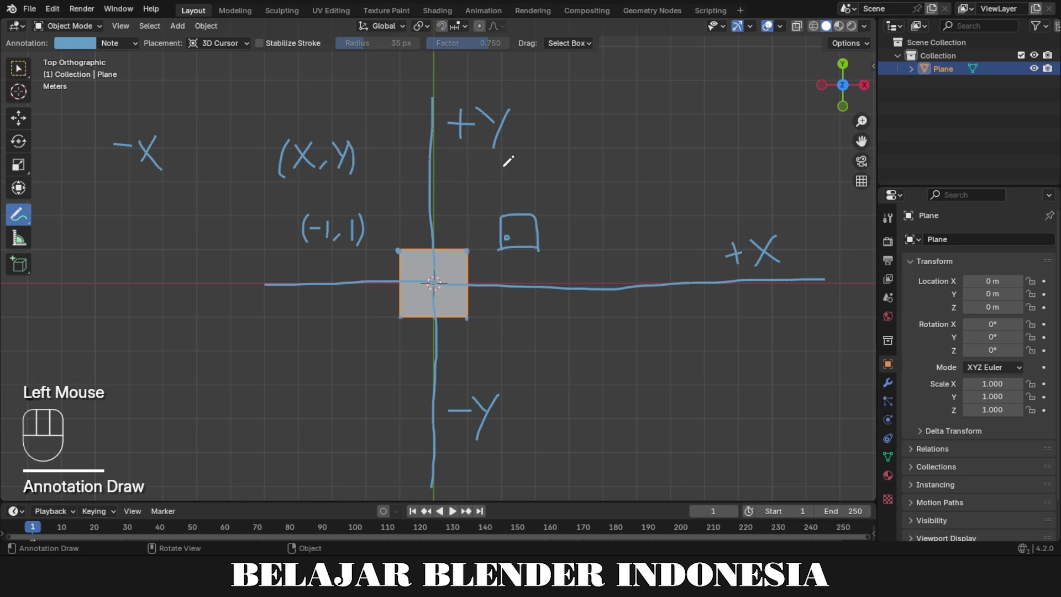
- Annotate the remaining plane corners with their coordinates (1,1), (-1,-1) and (1,-1)
{"action": "mouse_move", "coordinate": [516, 152]}
{"action": "left_mouse_down"}
{"action": "mouse_move", "coordinate": [516, 181]}
{"action": "mouse_move", "coordinate": [536, 188]}
{"action": "left_mouse_up"}
{"action": "left_click", "coordinate": [528, 160]}
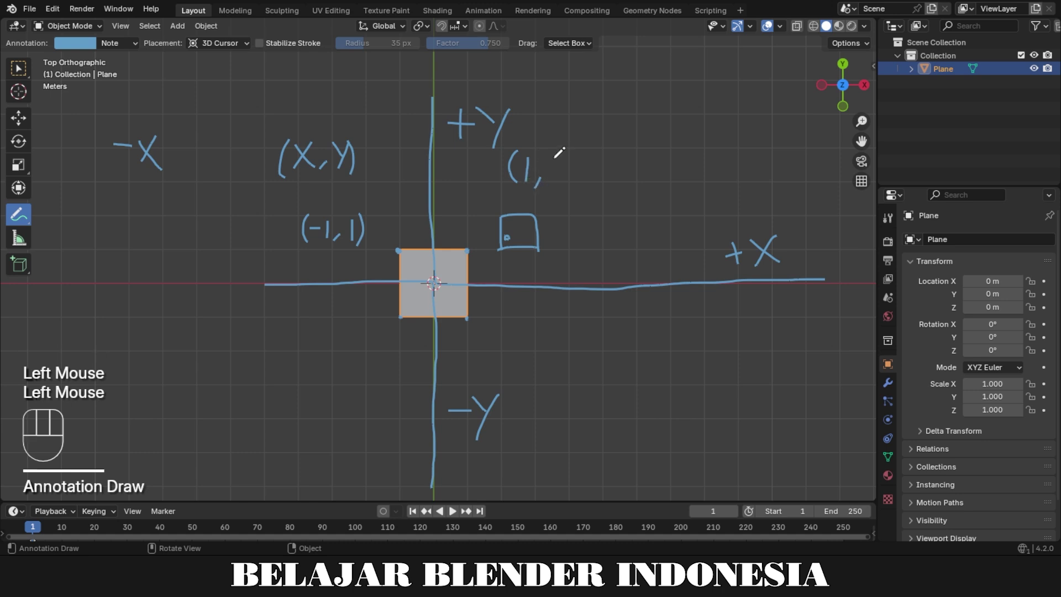
{"action": "mouse_move", "coordinate": [554, 149]}
{"action": "left_mouse_down"}
{"action": "mouse_move", "coordinate": [552, 182]}
{"action": "mouse_move", "coordinate": [566, 186]}
{"action": "left_mouse_up"}
{"action": "left_click", "coordinate": [400, 319]}
{"action": "mouse_move", "coordinate": [297, 337]}
{"action": "left_mouse_down"}
{"action": "mouse_move", "coordinate": [291, 374]}
{"action": "mouse_move", "coordinate": [302, 359]}
{"action": "mouse_move", "coordinate": [325, 375]}
{"action": "mouse_move", "coordinate": [348, 356]}
{"action": "mouse_move", "coordinate": [354, 377]}
{"action": "left_mouse_up"}
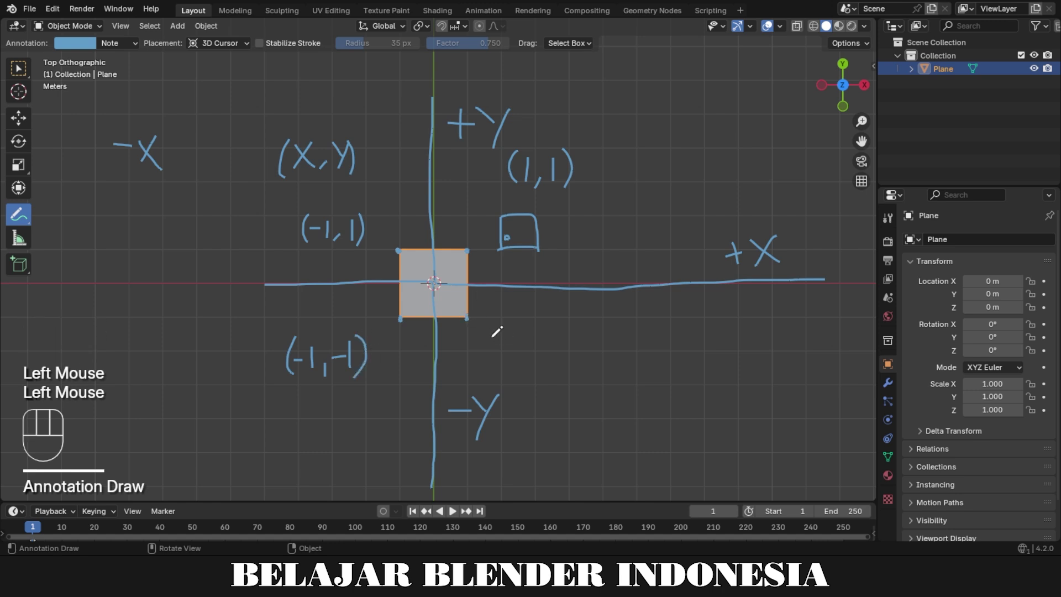
{"action": "mouse_move", "coordinate": [499, 330]}
{"action": "left_mouse_down"}
{"action": "mouse_move", "coordinate": [494, 366]}
{"action": "mouse_move", "coordinate": [514, 367]}
{"action": "mouse_move", "coordinate": [536, 335]}
{"action": "mouse_move", "coordinate": [535, 362]}
{"action": "mouse_move", "coordinate": [551, 334]}
{"action": "mouse_move", "coordinate": [544, 372]}
{"action": "left_mouse_up"}
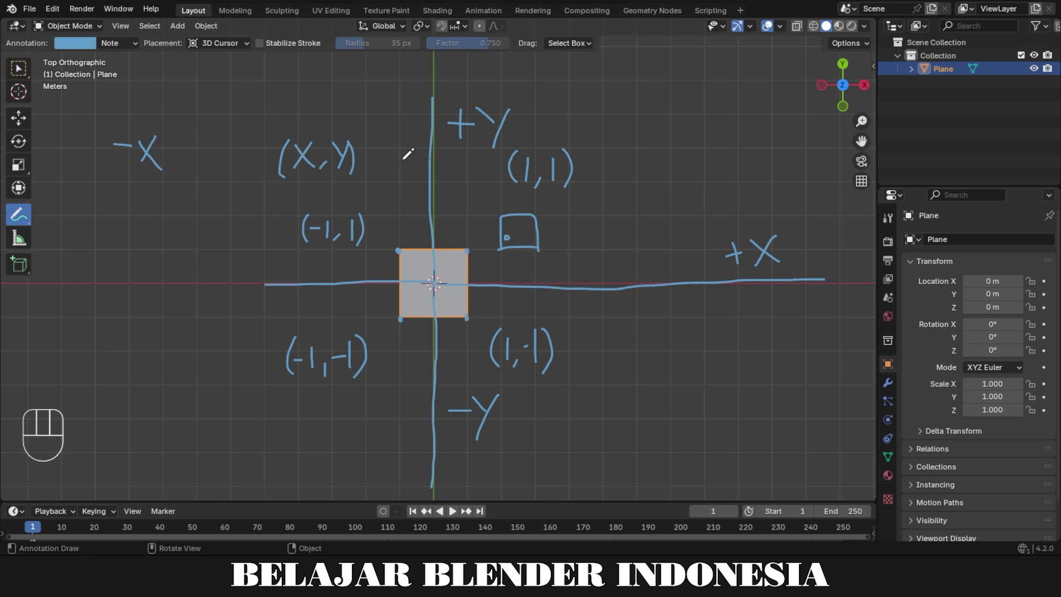
{"action": "left_click", "coordinate": [304, 165]}
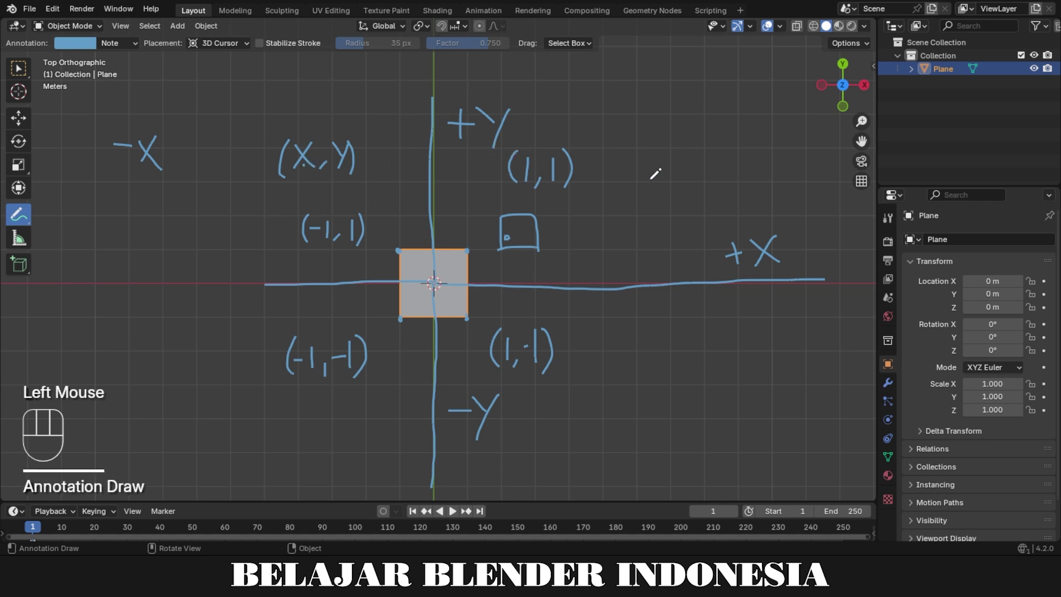
{"action": "left_click", "coordinate": [744, 247]}
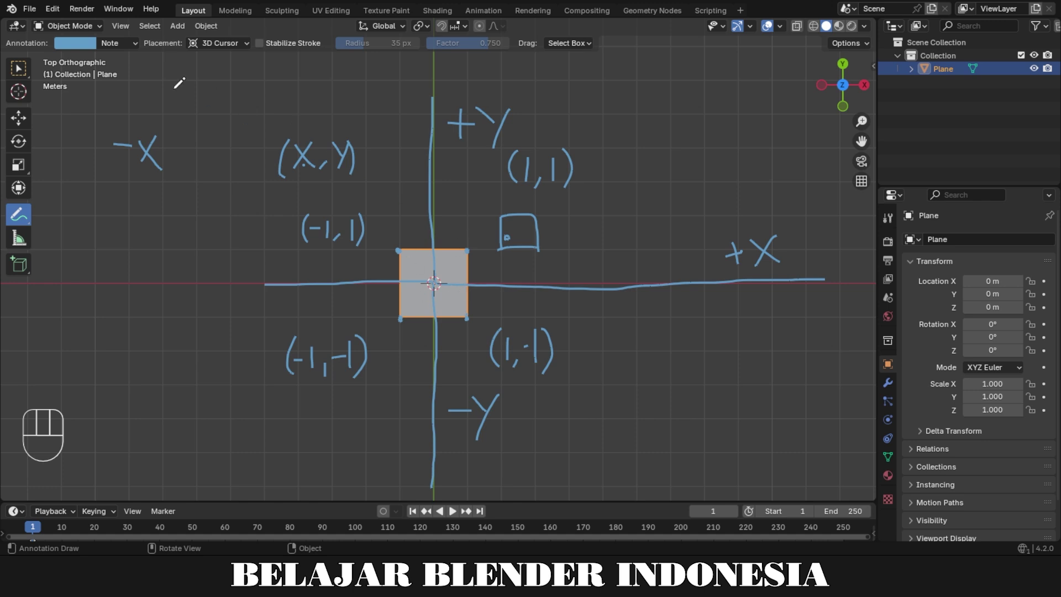
- Leave annotation drawing for the selection tool, enter Edit Mode on the plane and show the transform values of its selected vertices
{"action": "left_click", "coordinate": [18, 68]}
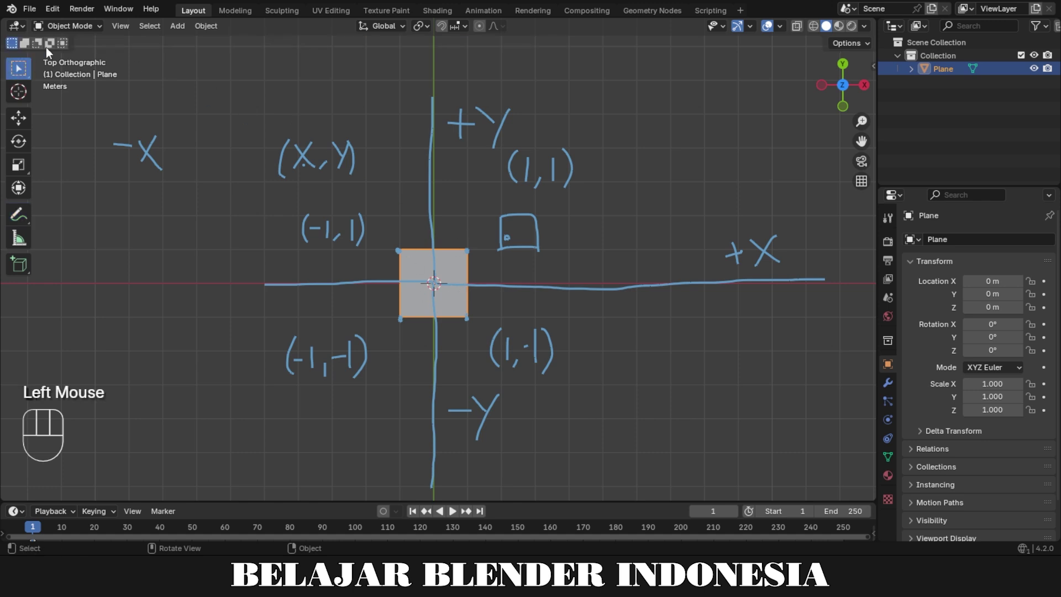
{"action": "left_click", "coordinate": [78, 27]}
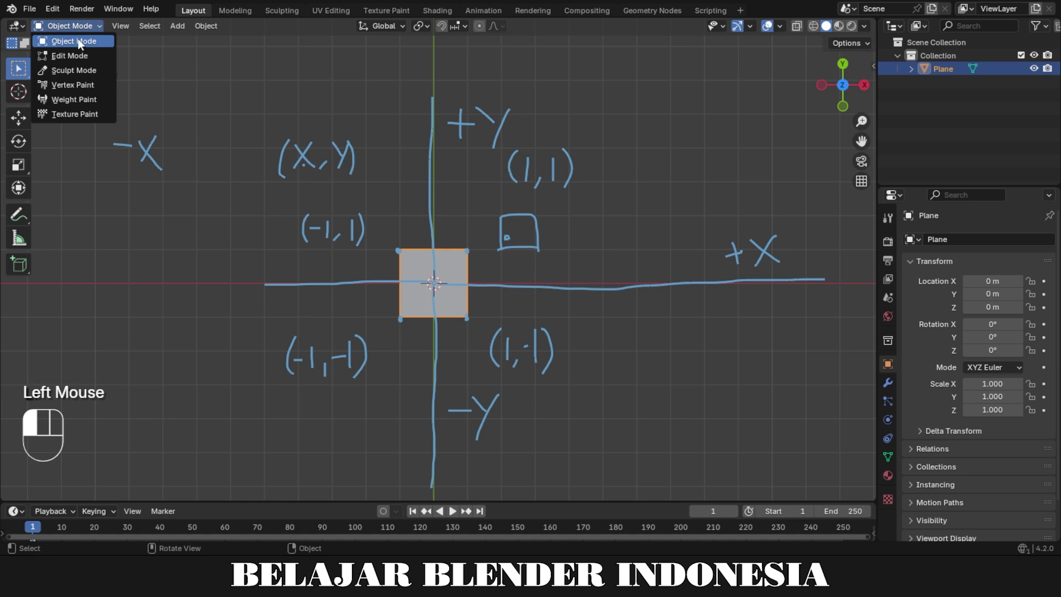
{"action": "left_click", "coordinate": [79, 56]}
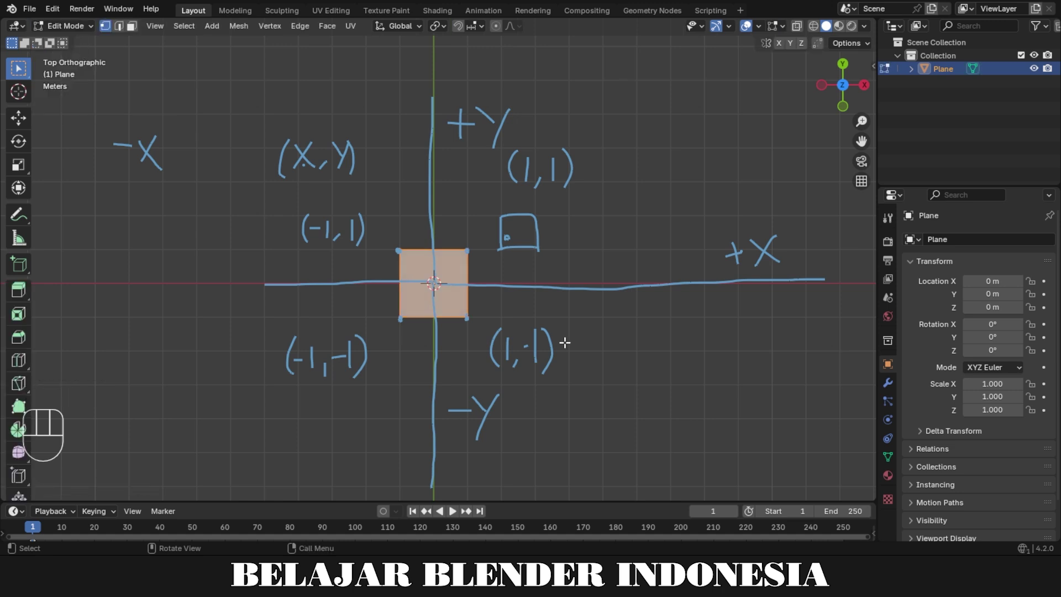
{"action": "key", "text": "n"}
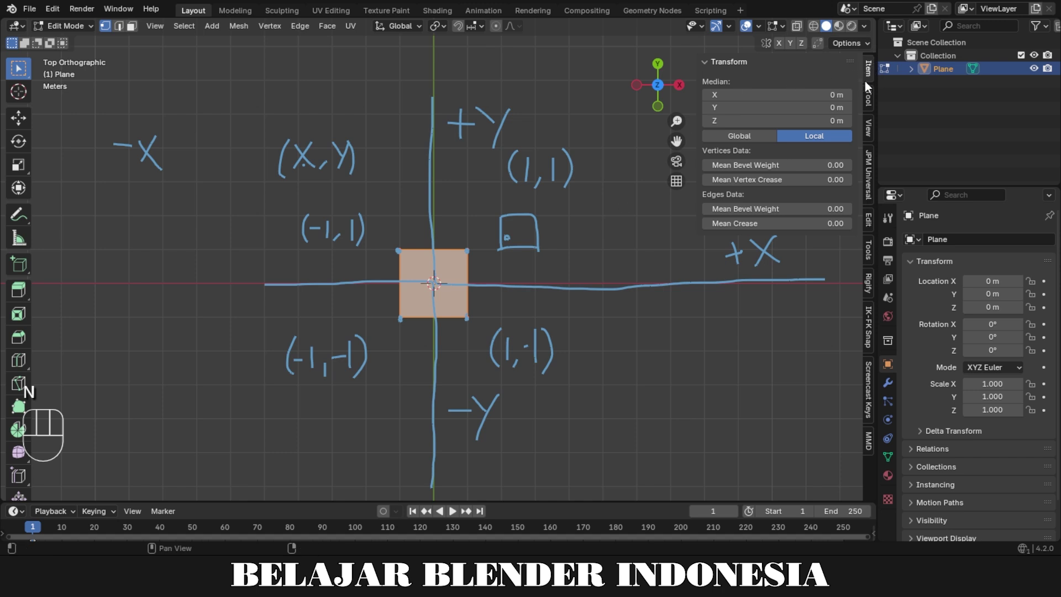
{"action": "left_click", "coordinate": [723, 61]}
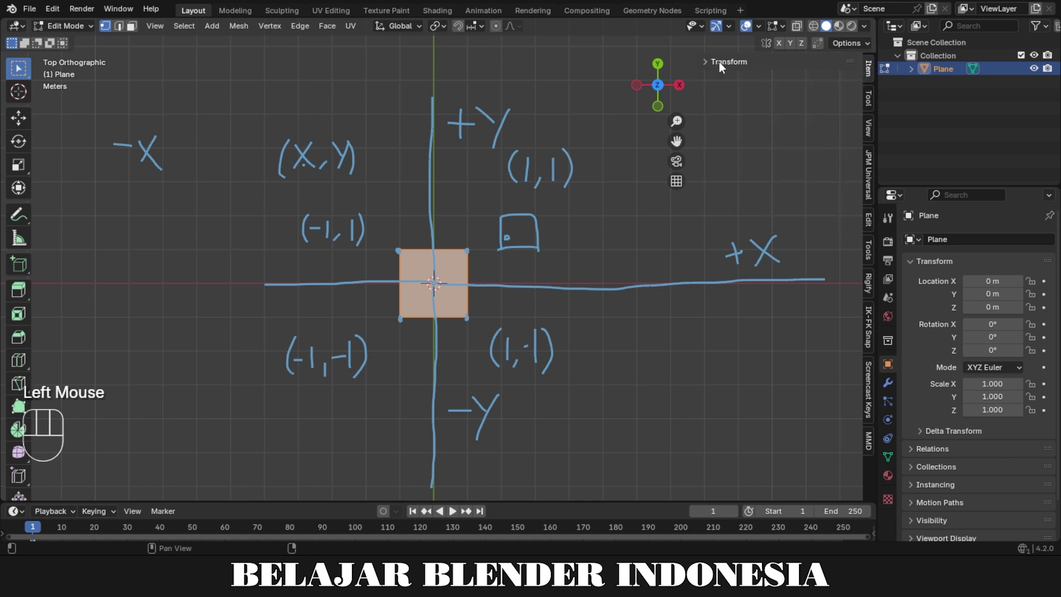
{"action": "left_click", "coordinate": [719, 62]}
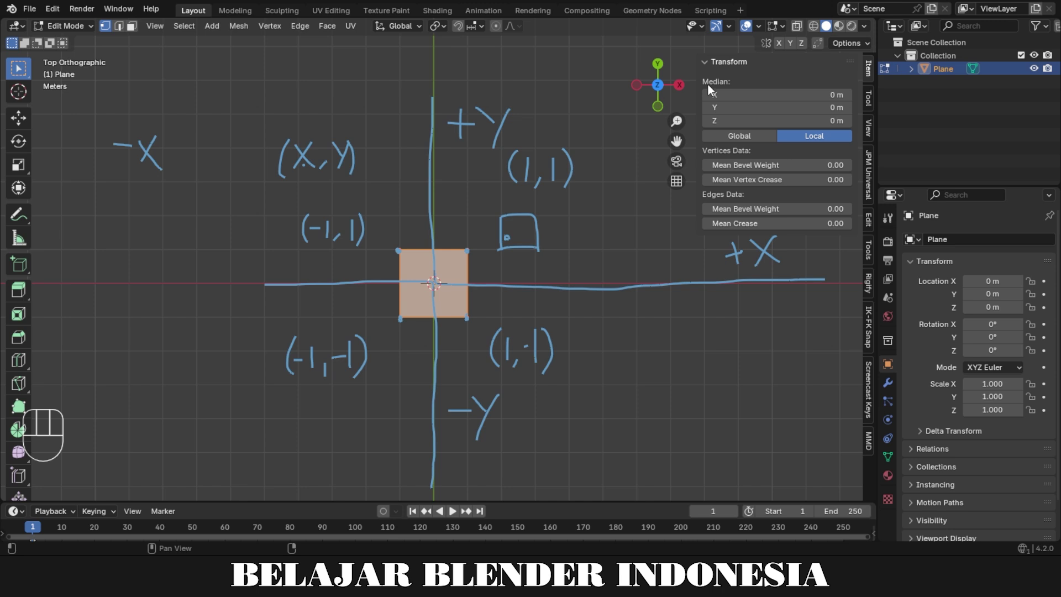
- Select each of the plane's four corner vertices in turn and check its X and Y coordinates against the annotations
{"action": "left_click", "coordinate": [399, 251]}
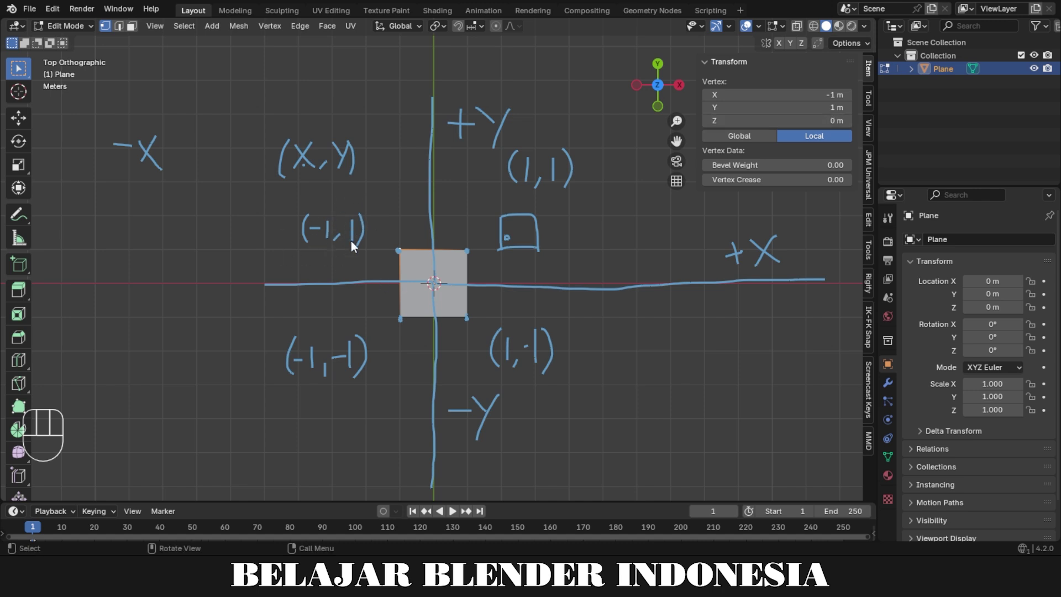
{"action": "left_click", "coordinate": [469, 252]}
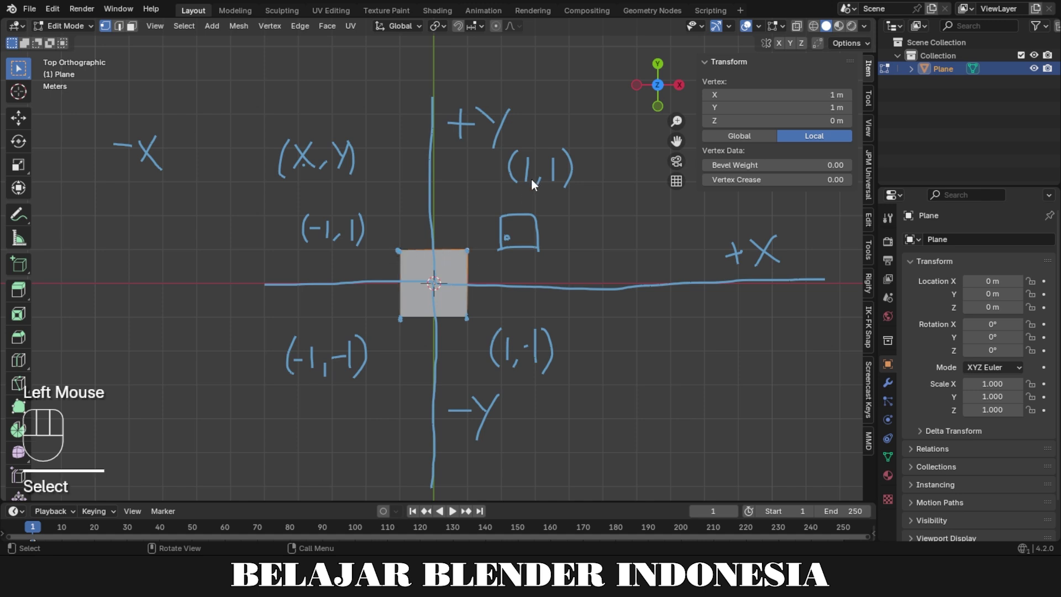
{"action": "left_click", "coordinate": [401, 319]}
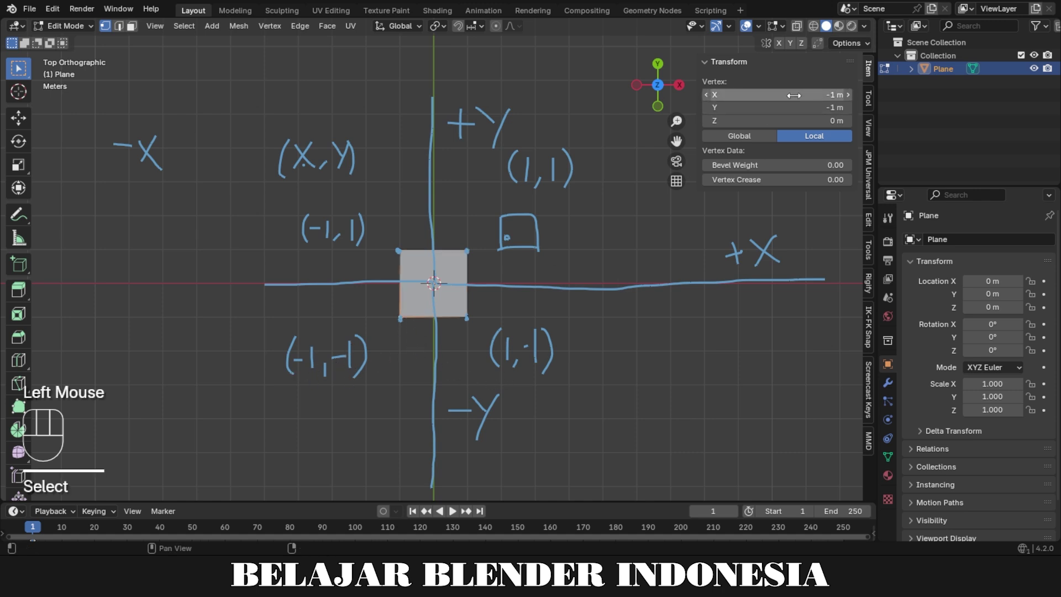
{"action": "left_click", "coordinate": [465, 316]}
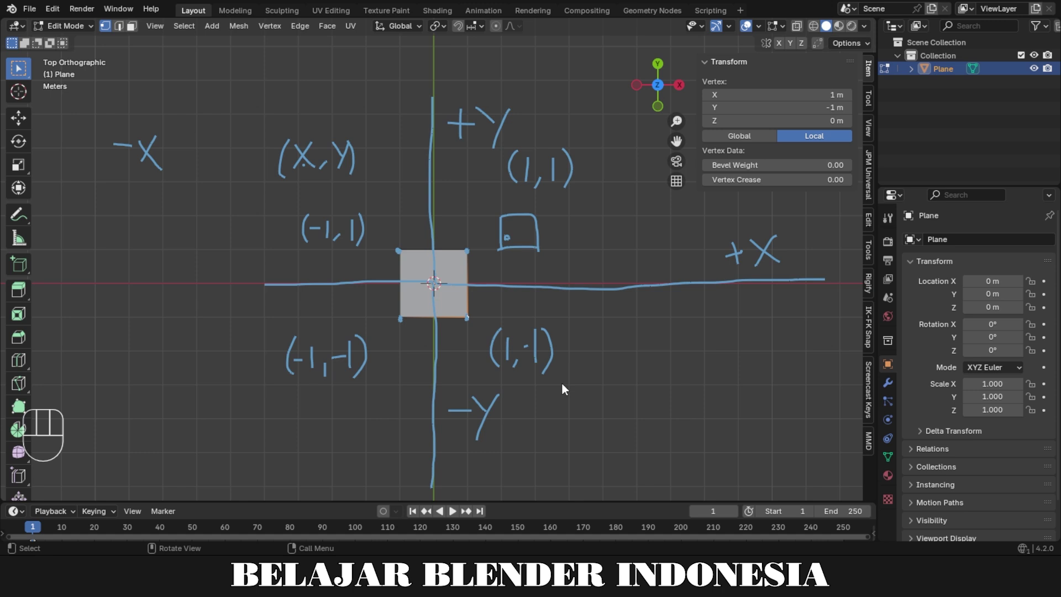
- Set the X coordinate of the plane's upper-right corner vertex to 1.2 m
{"action": "scroll", "coordinate": [497, 357], "scroll_direction": "up", "scroll_amount": 5}
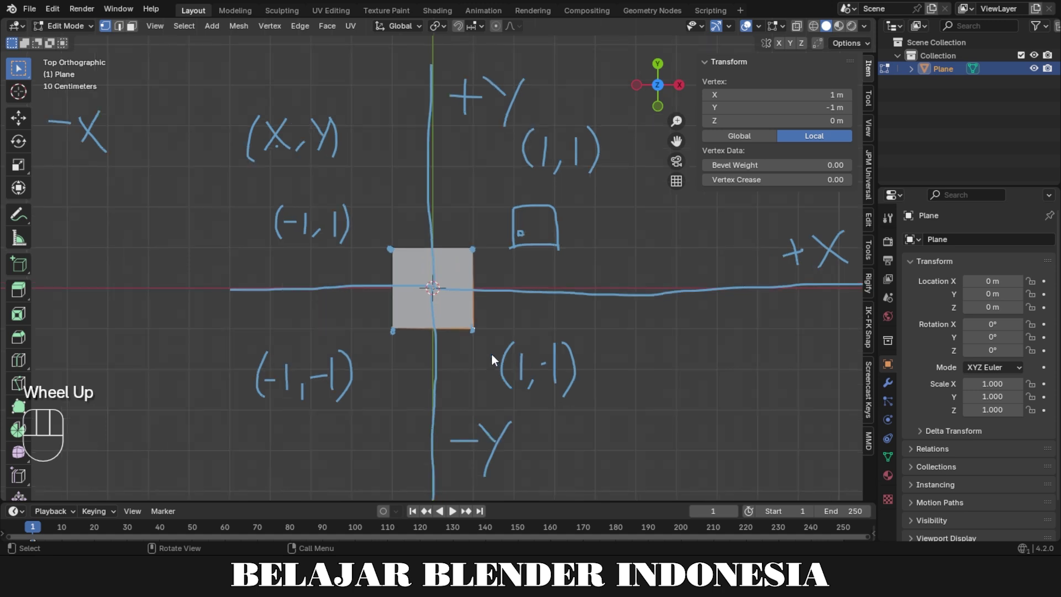
{"action": "left_click", "coordinate": [548, 231]}
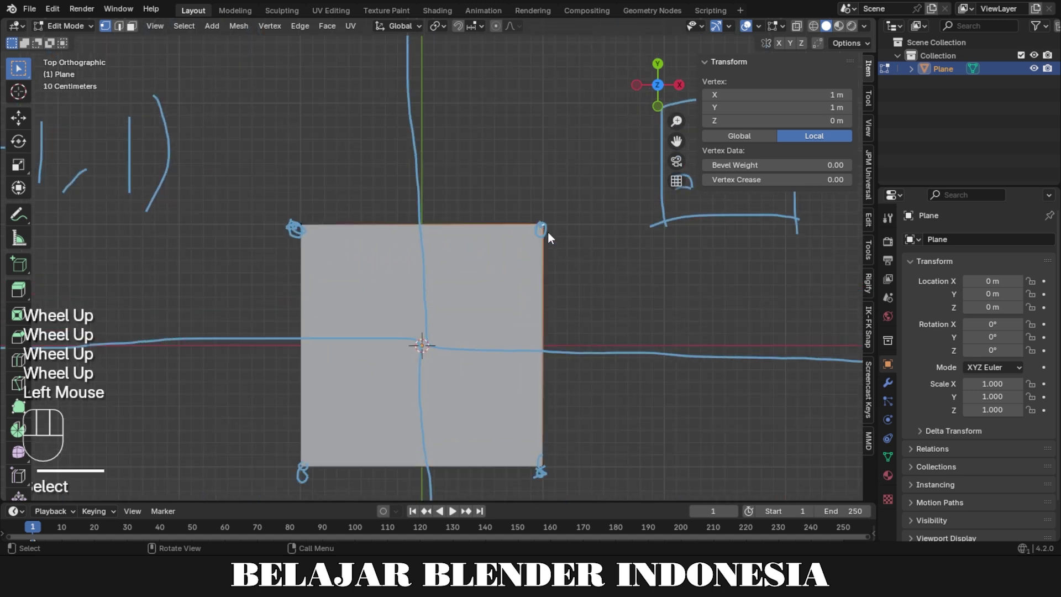
{"action": "left_click", "coordinate": [798, 94]}
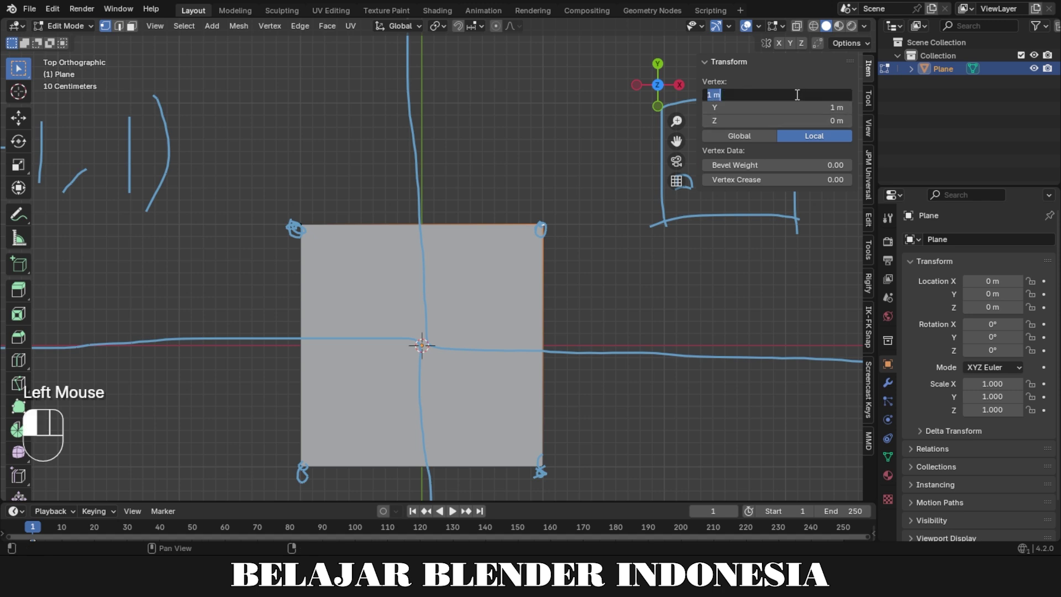
{"action": "type", "text": "1.2"}
{"action": "key", "text": "Return"}
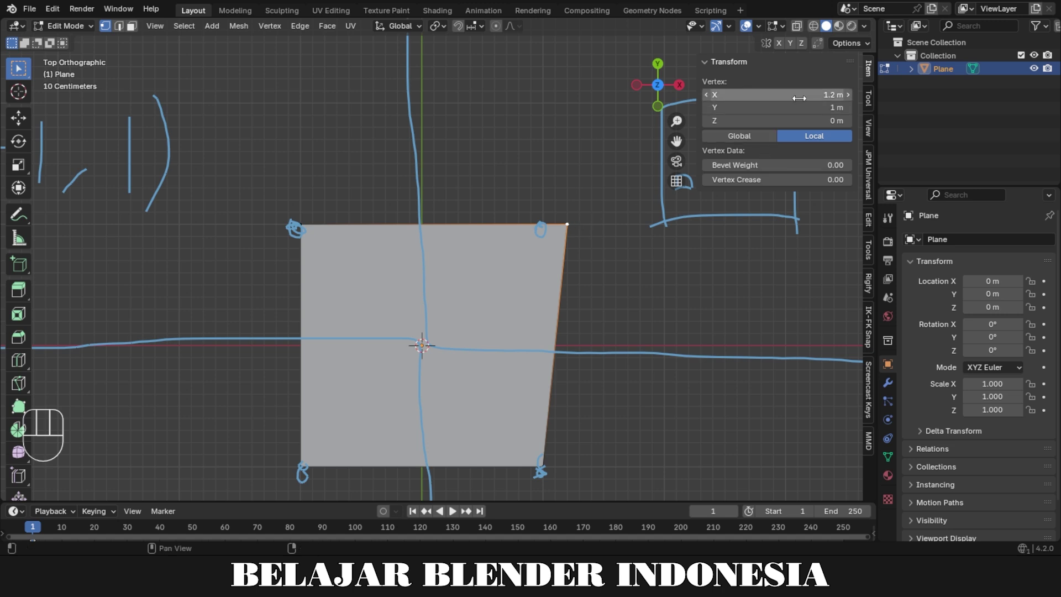
- Restore the upper-right corner vertex's X coordinate to 1 m
{"action": "left_click", "coordinate": [799, 98]}
{"action": "type", "text": "1"}
{"action": "key", "text": "Return"}
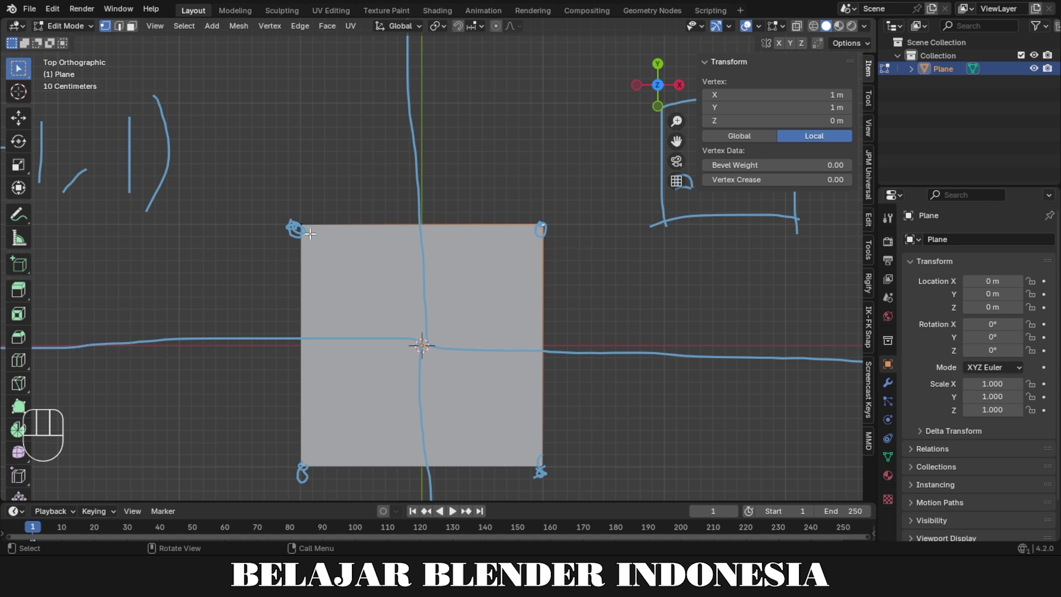
- Select the plane's corner vertices again one after another and compare the signs of their X and Y coordinates
{"action": "left_click", "coordinate": [302, 226]}
{"action": "left_click", "coordinate": [301, 463]}
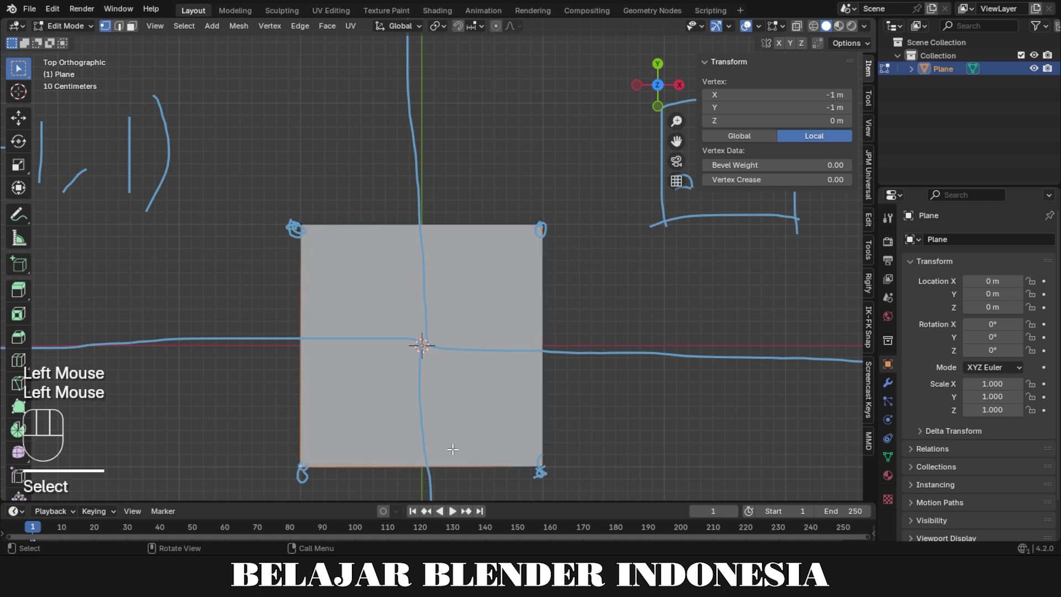
{"action": "left_click", "coordinate": [541, 467]}
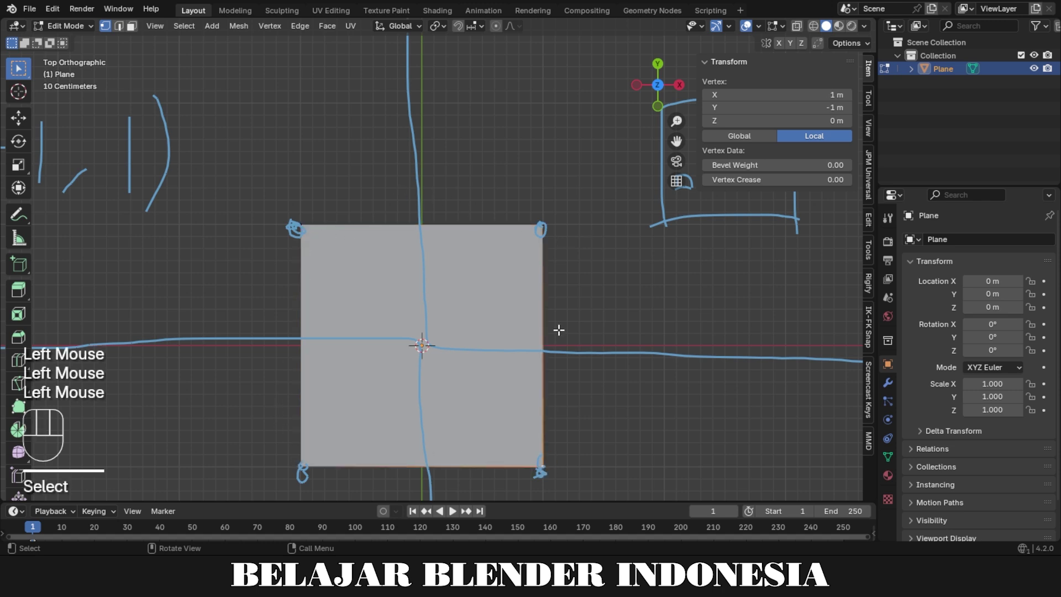
{"action": "left_click", "coordinate": [301, 462]}
{"action": "left_click", "coordinate": [541, 468]}
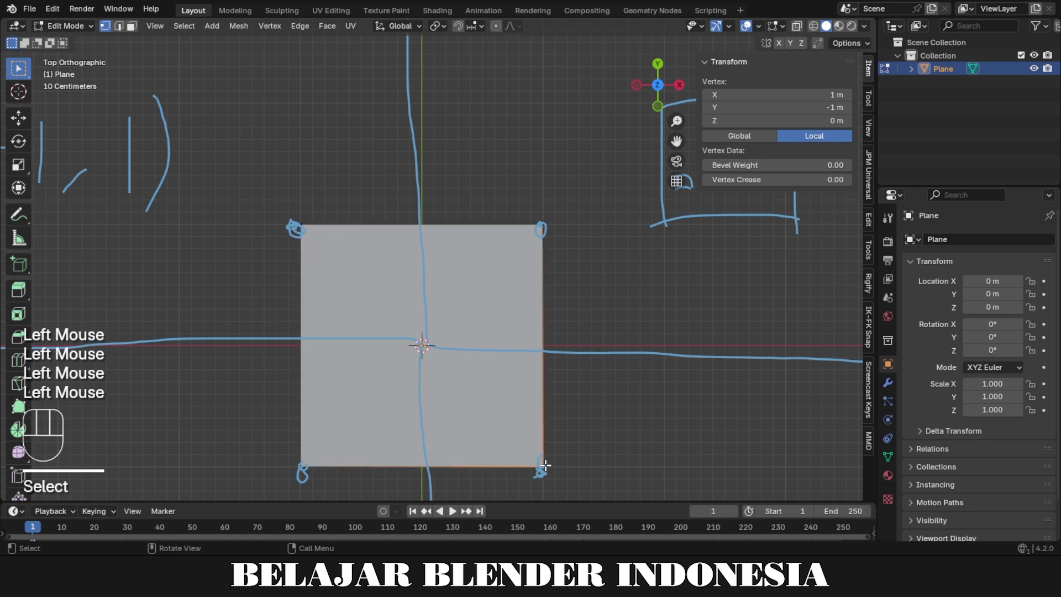
{"action": "left_click", "coordinate": [543, 229]}
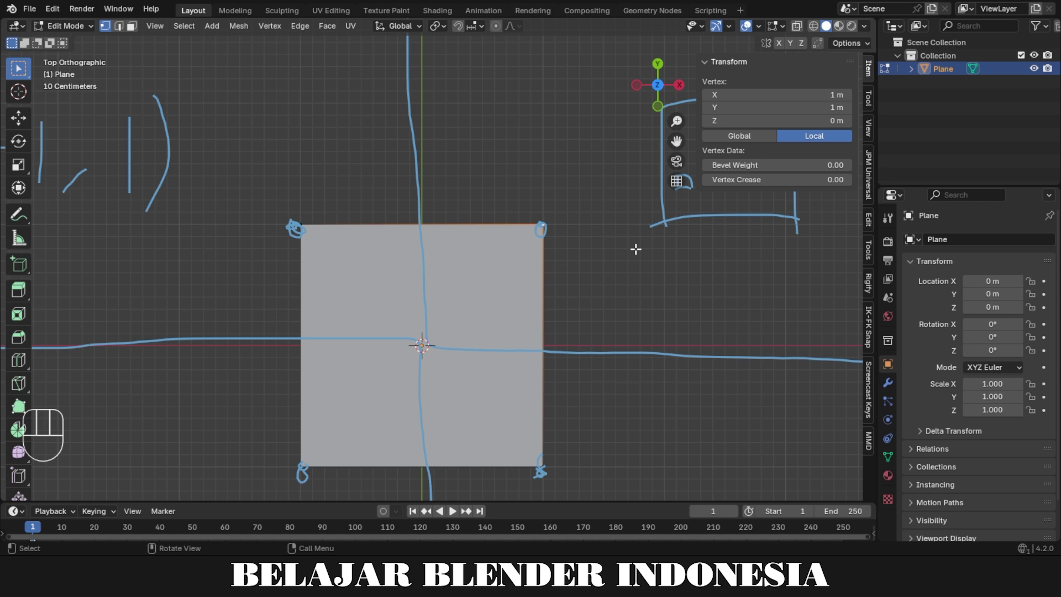
- Hide the Note annotation layer in the viewport
{"action": "scroll", "coordinate": [606, 284], "scroll_direction": "down", "scroll_amount": 5}
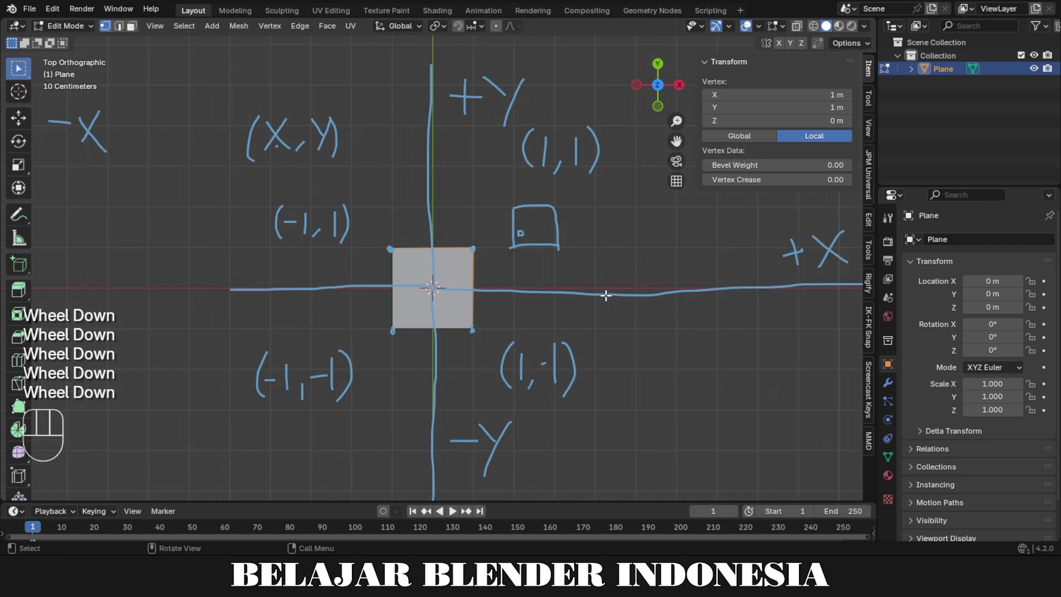
{"action": "middle_click_drag", "start_coordinate": [606, 295], "coordinate": [606, 199]}
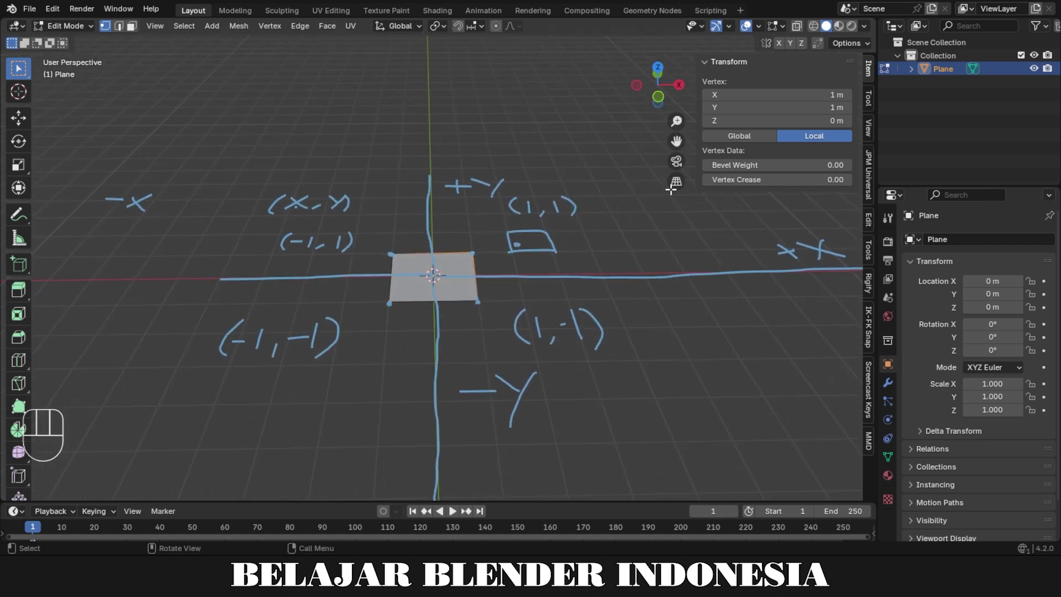
{"action": "left_click", "coordinate": [871, 120]}
{"action": "left_click", "coordinate": [751, 437]}
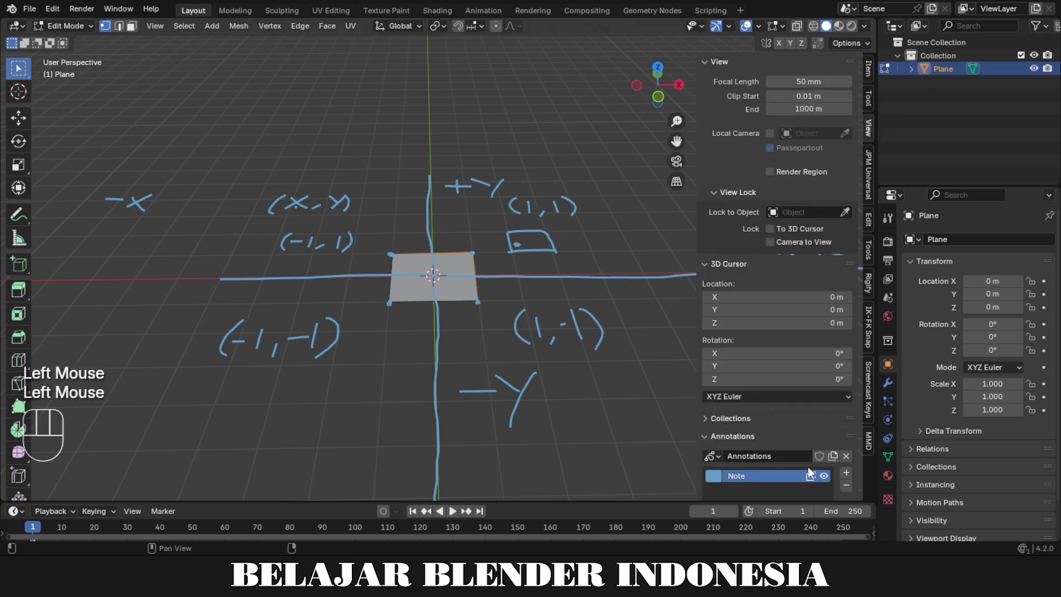
{"action": "left_click", "coordinate": [824, 476]}
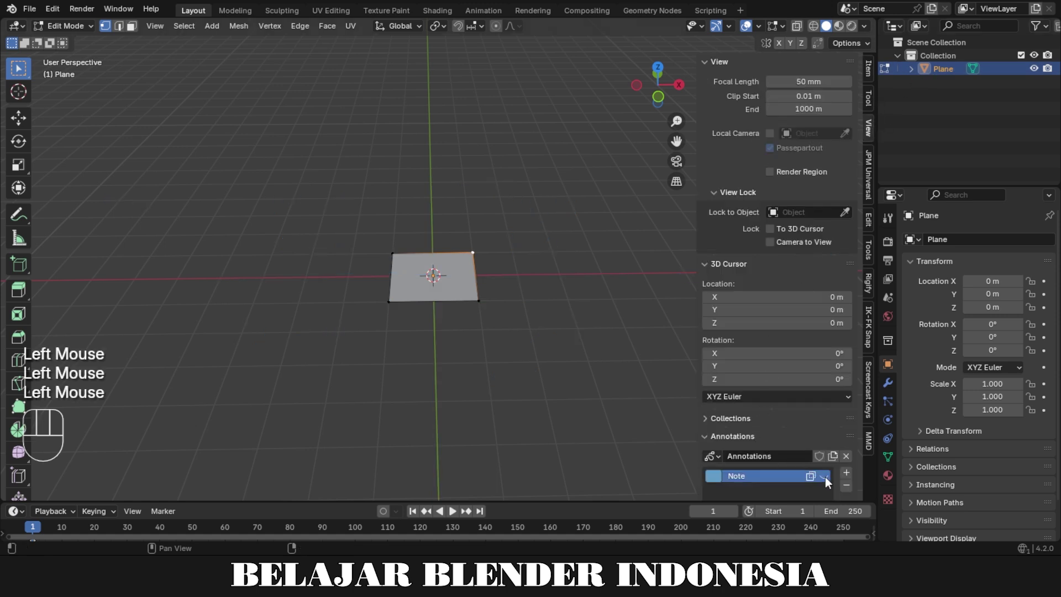
{"action": "left_click", "coordinate": [872, 121]}
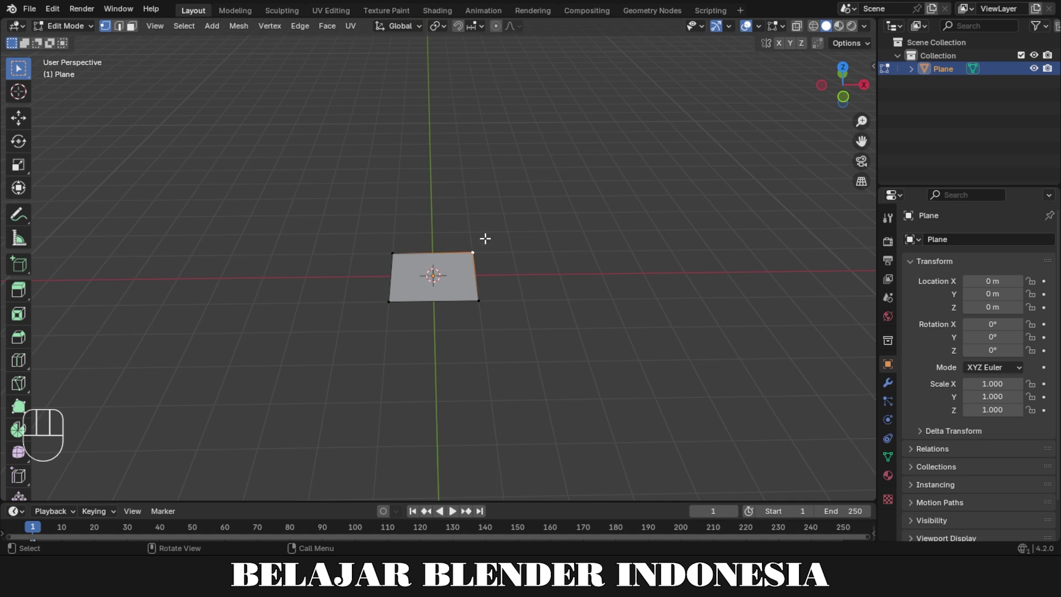
- Extrude the plane's face by -2 m along its normal to form a block
{"action": "key", "text": "3"}
{"action": "middle_click_drag", "start_coordinate": [522, 298], "coordinate": [474, 277]}
{"action": "left_click", "coordinate": [453, 275]}
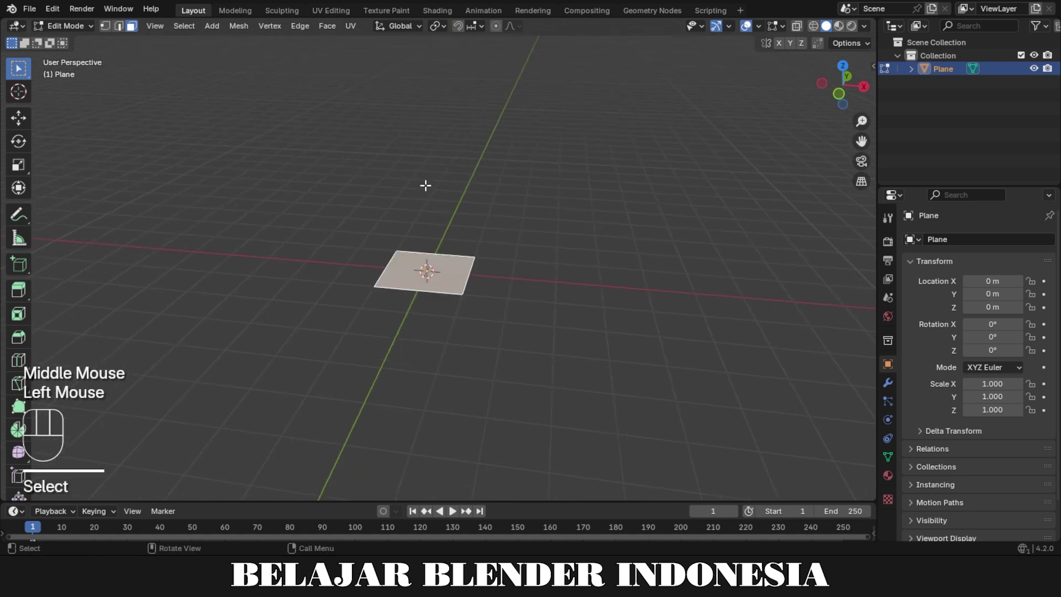
{"action": "left_click", "coordinate": [244, 30]}
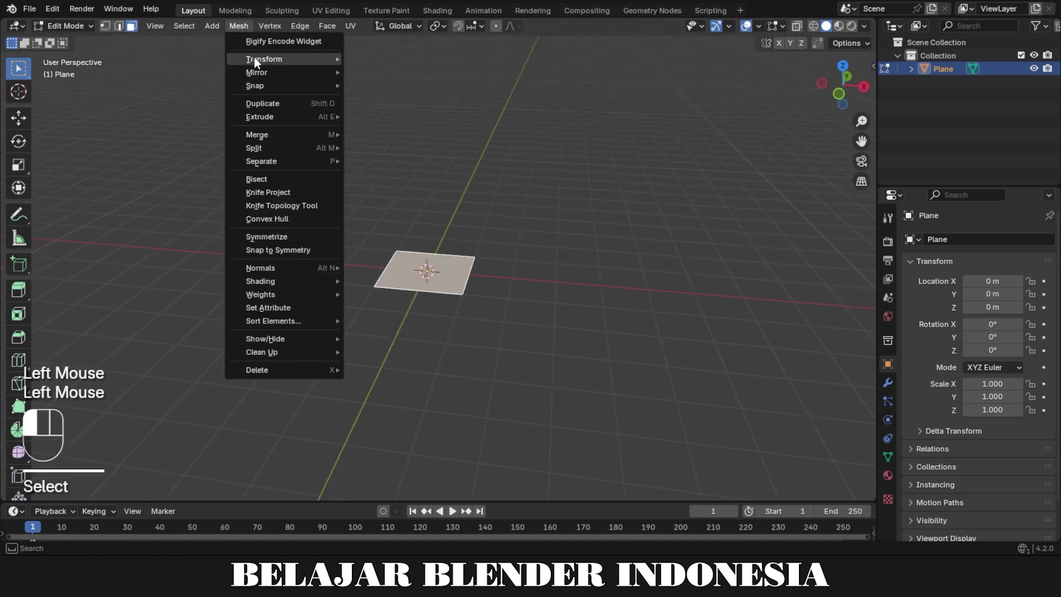
{"action": "mouse_move", "coordinate": [290, 118]}
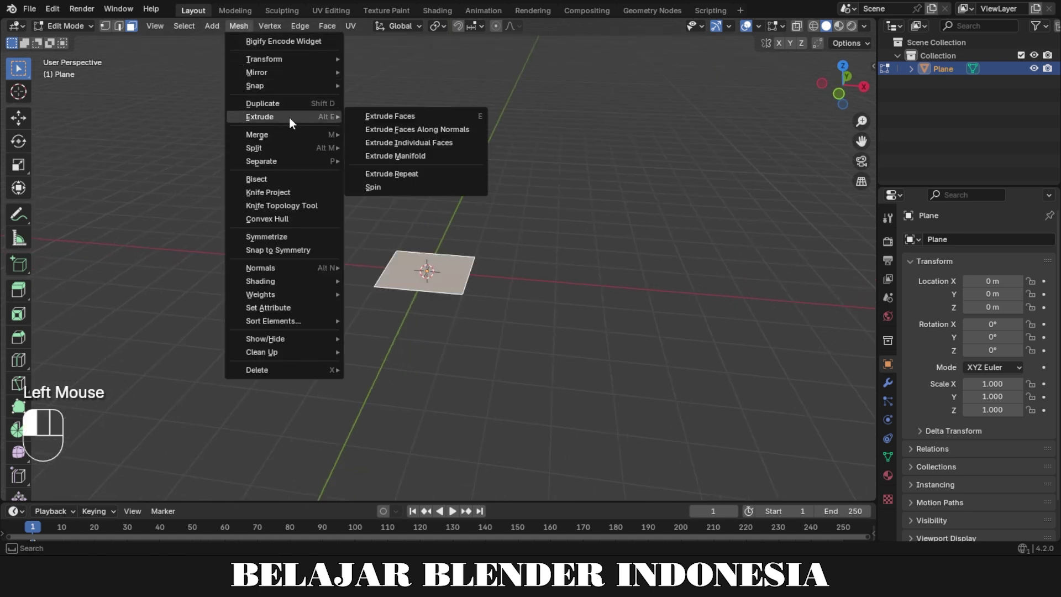
{"action": "left_click", "coordinate": [399, 118]}
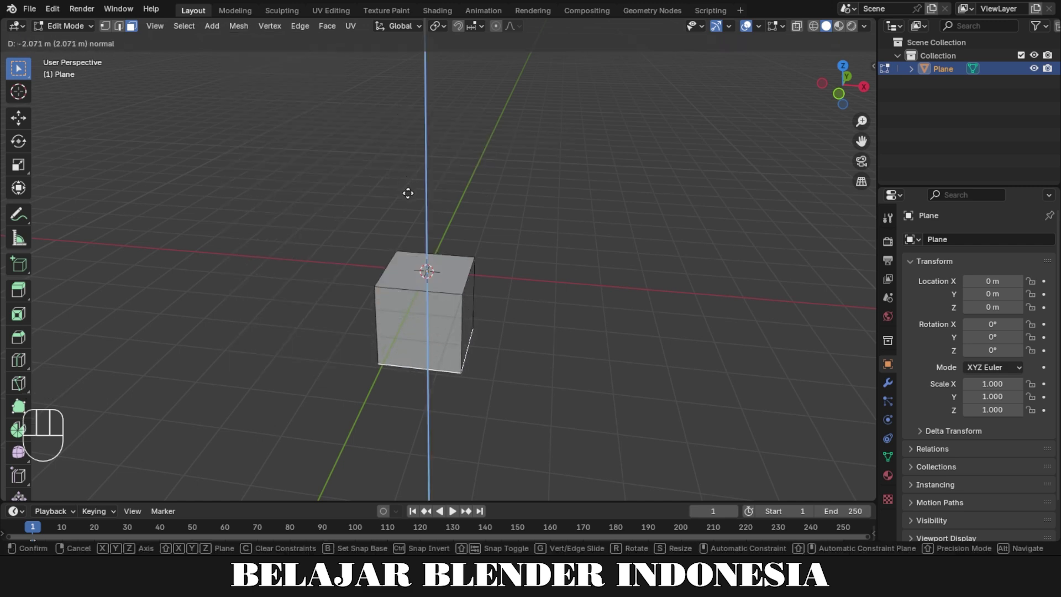
{"action": "type", "text": "-2"}
{"action": "left_click", "coordinate": [407, 193]}
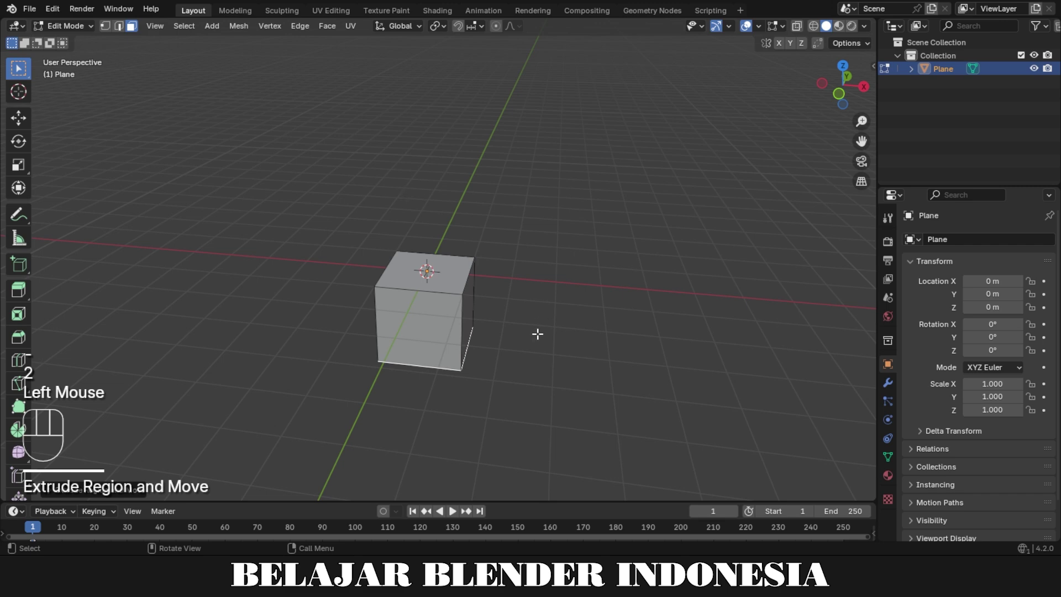
- Switch to vertex selection, select a lower corner vertex of the block and show its X, Y and Z coordinates
{"action": "middle_click_drag", "start_coordinate": [539, 333], "coordinate": [525, 304]}
{"action": "key", "text": "1"}
{"action": "left_click", "coordinate": [468, 273]}
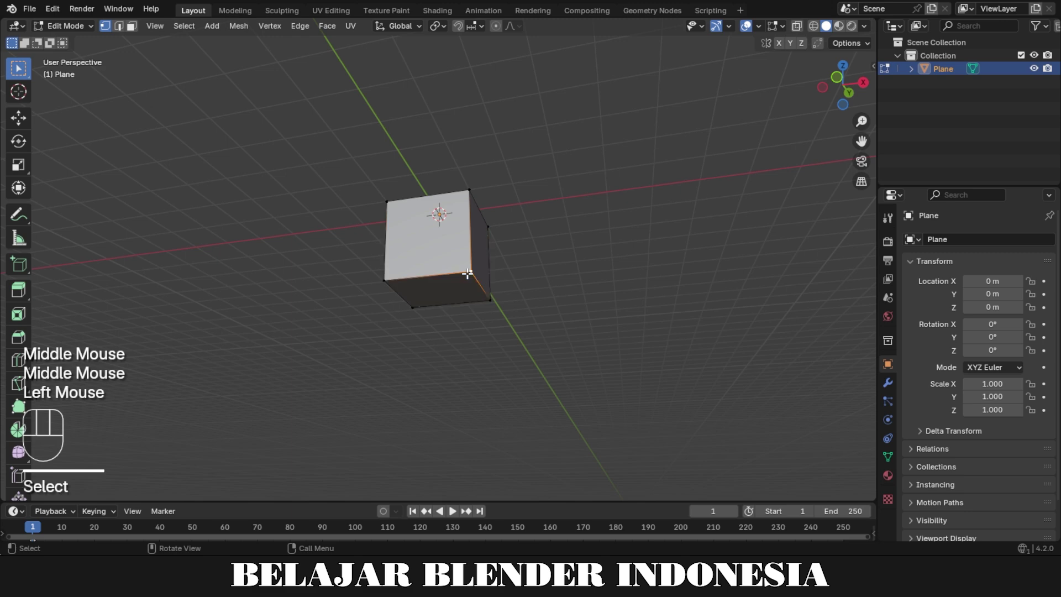
{"action": "key", "text": "n"}
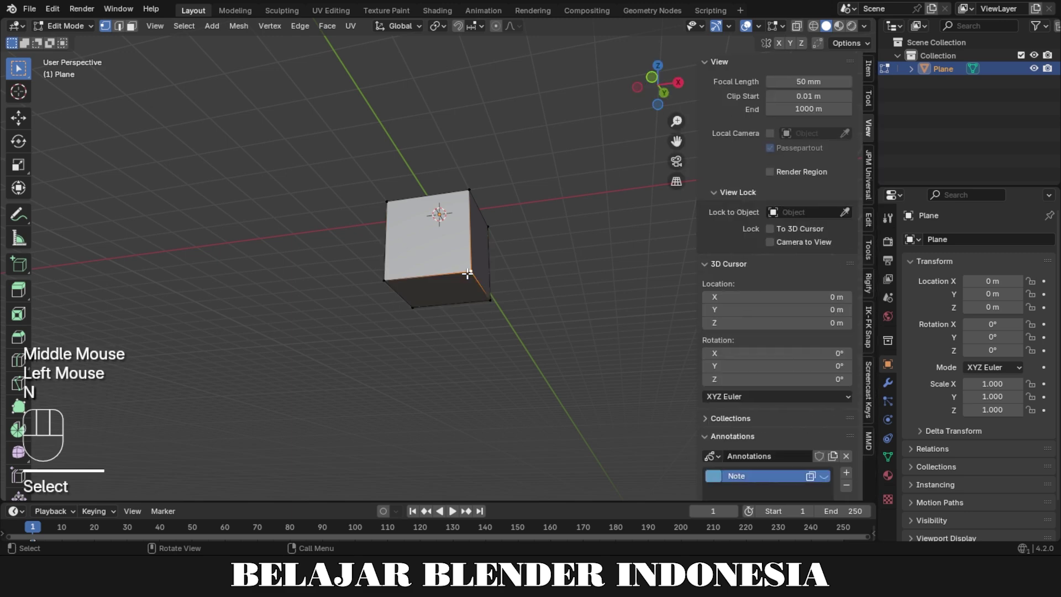
{"action": "left_click", "coordinate": [868, 69]}
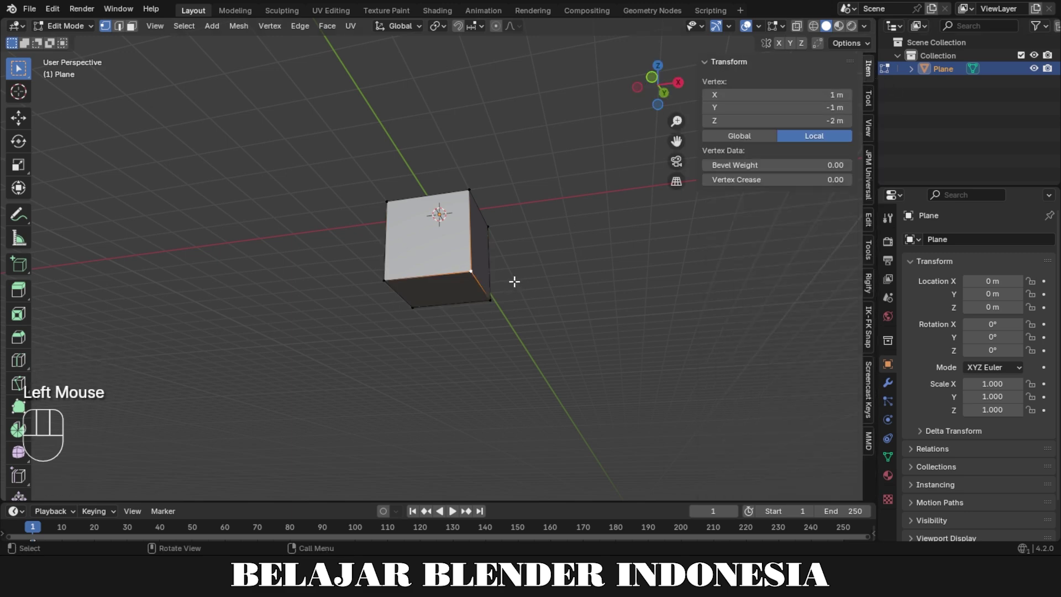
{"action": "middle_click_drag", "start_coordinate": [514, 281], "coordinate": [512, 306]}
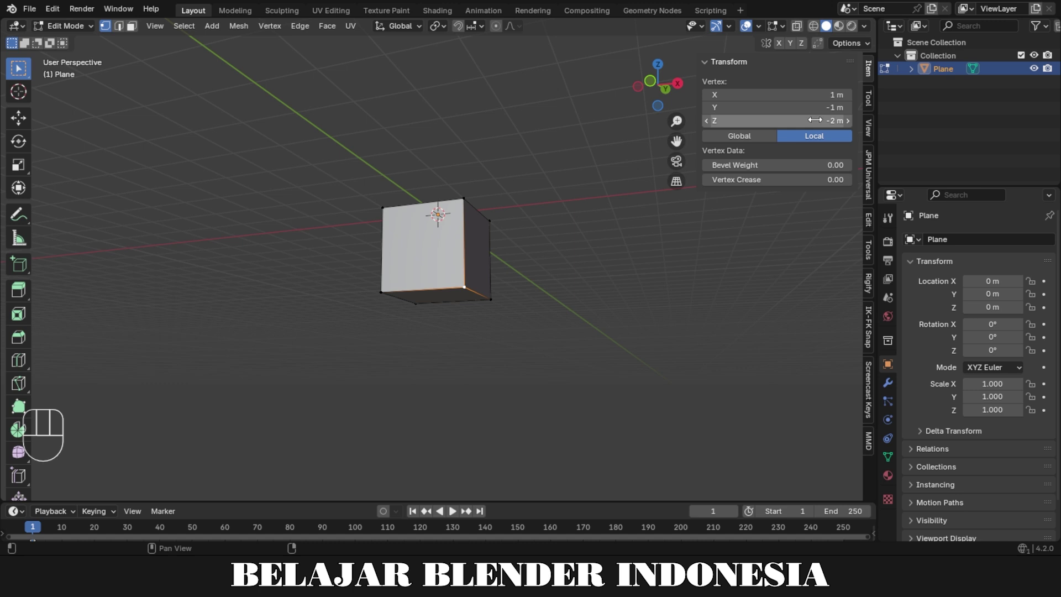
- Select other lower corner vertices of the block in turn and compare their coordinates
{"action": "left_click", "coordinate": [492, 303]}
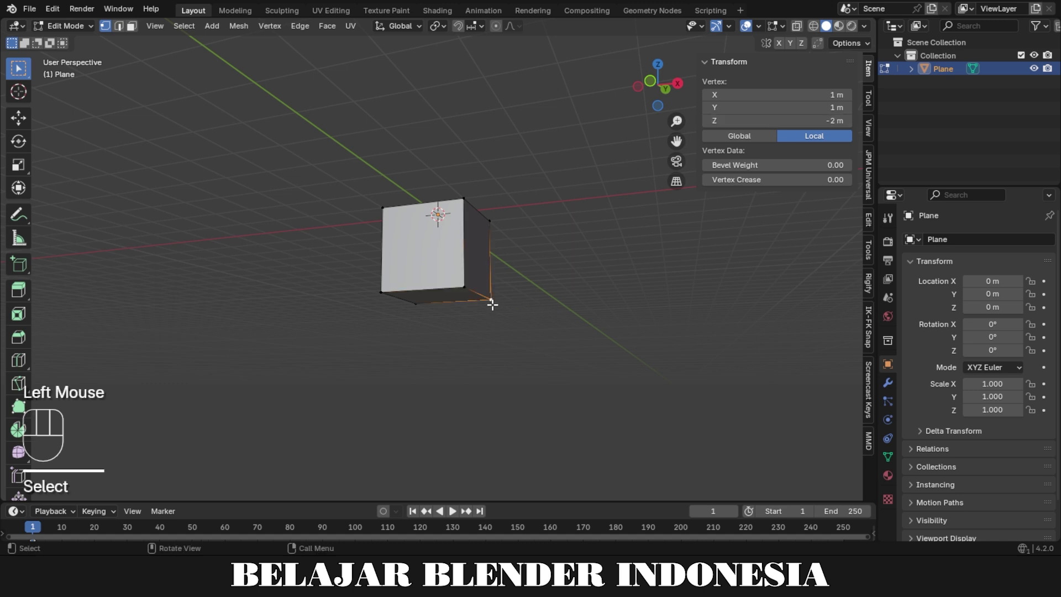
{"action": "left_click", "coordinate": [375, 293]}
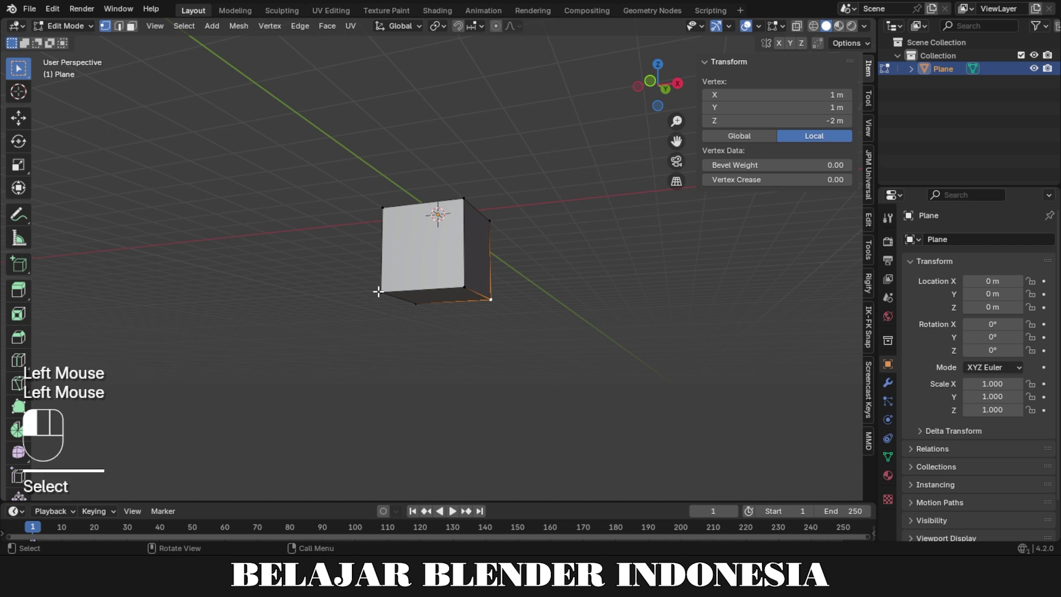
{"action": "left_click", "coordinate": [413, 307]}
{"action": "middle_click_drag", "start_coordinate": [490, 315], "coordinate": [503, 367]}
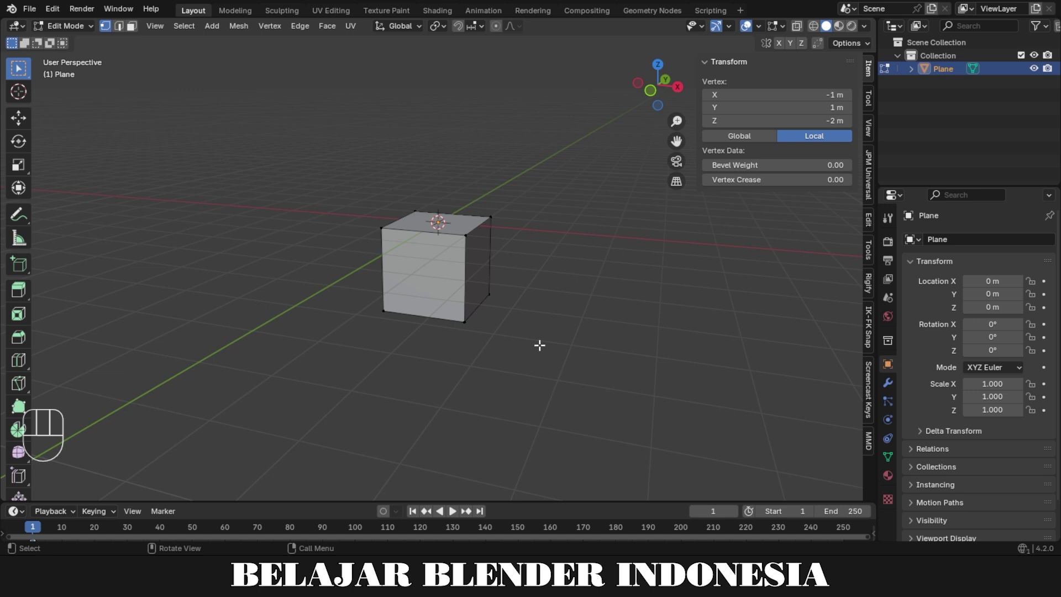
- Enable the Z axis line in the viewport overlays and examine it around the block
{"action": "middle_click_drag", "start_coordinate": [540, 345], "coordinate": [559, 370]}
{"action": "scroll", "coordinate": [564, 360], "scroll_direction": "down", "scroll_amount": 1}
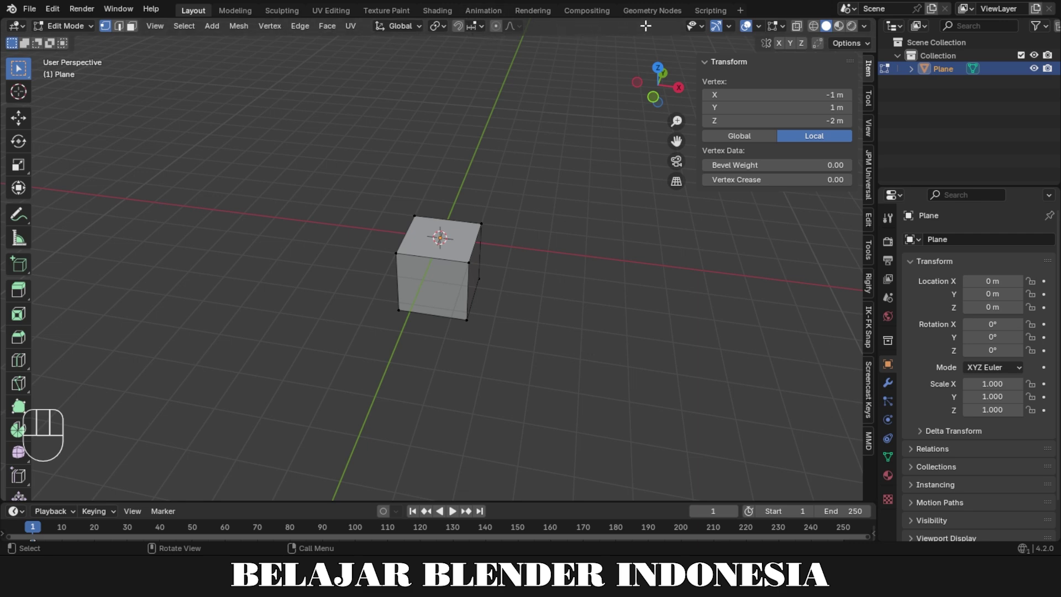
{"action": "left_click", "coordinate": [759, 26]}
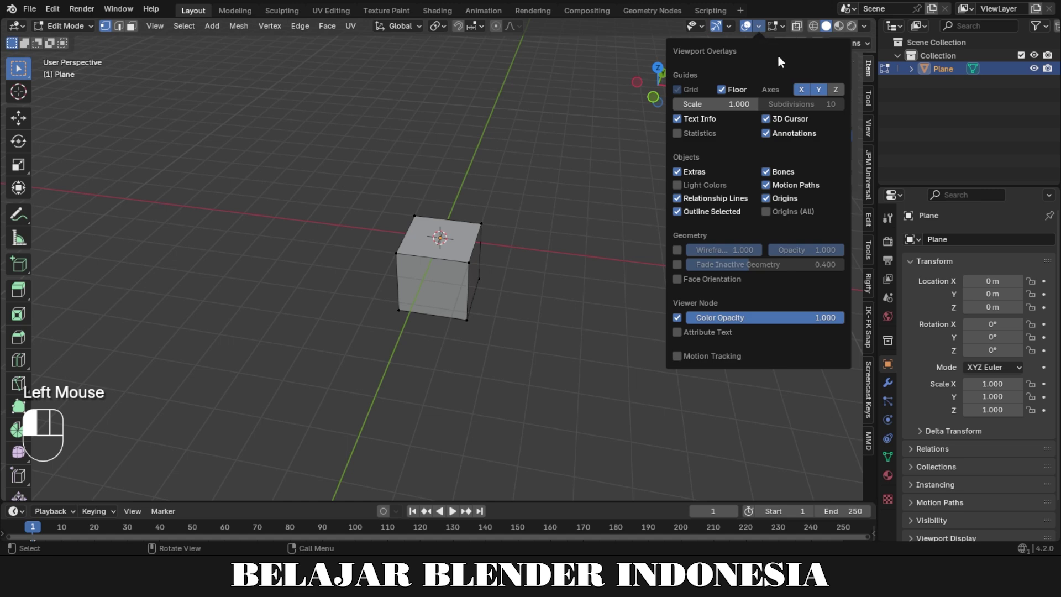
{"action": "left_click", "coordinate": [836, 90]}
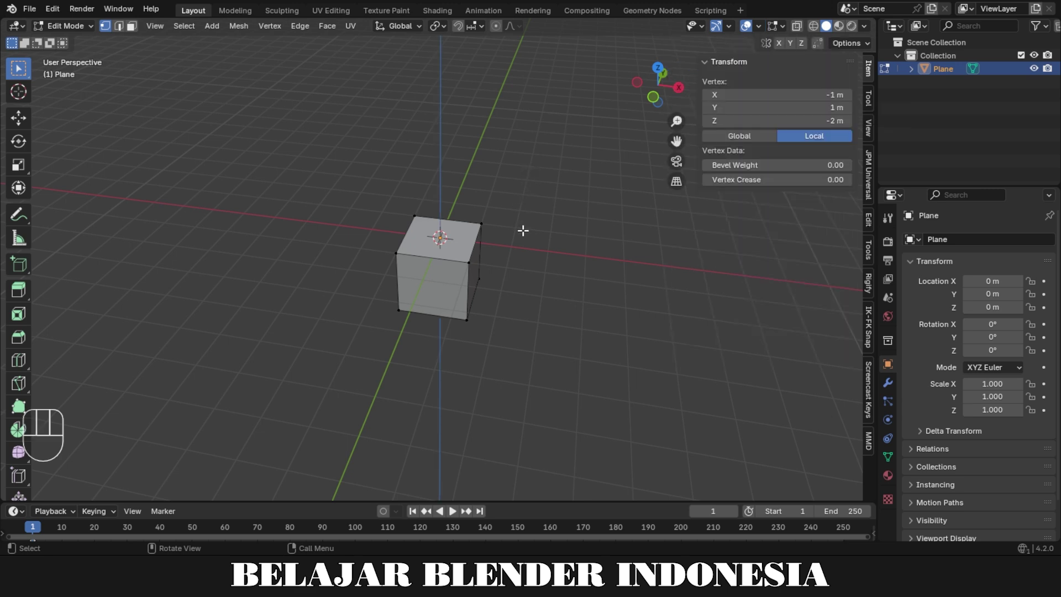
{"action": "middle_click_drag", "start_coordinate": [542, 241], "coordinate": [526, 218]}
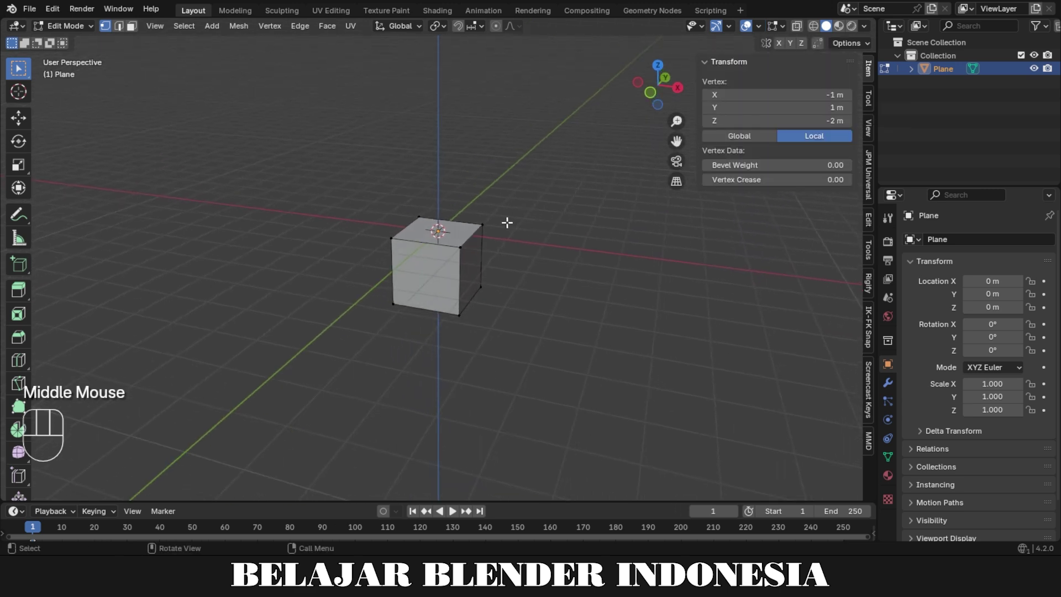
{"action": "middle_click", "coordinate": [505, 220]}
{"action": "scroll", "coordinate": [501, 215], "scroll_direction": "down", "scroll_amount": 2}
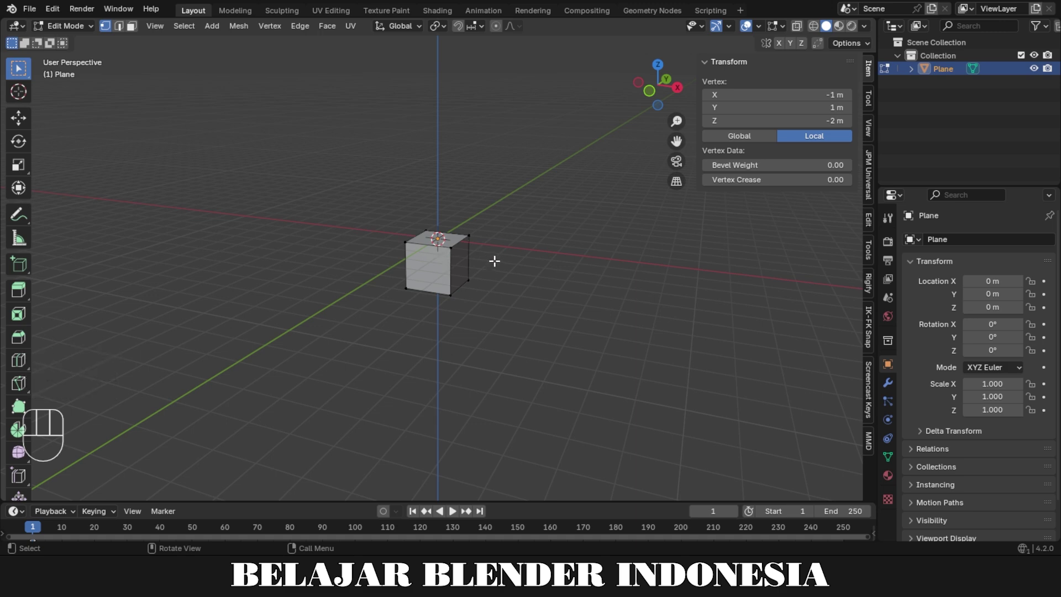
- Disable the Z axis line in the viewport overlays
{"action": "left_click", "coordinate": [759, 27]}
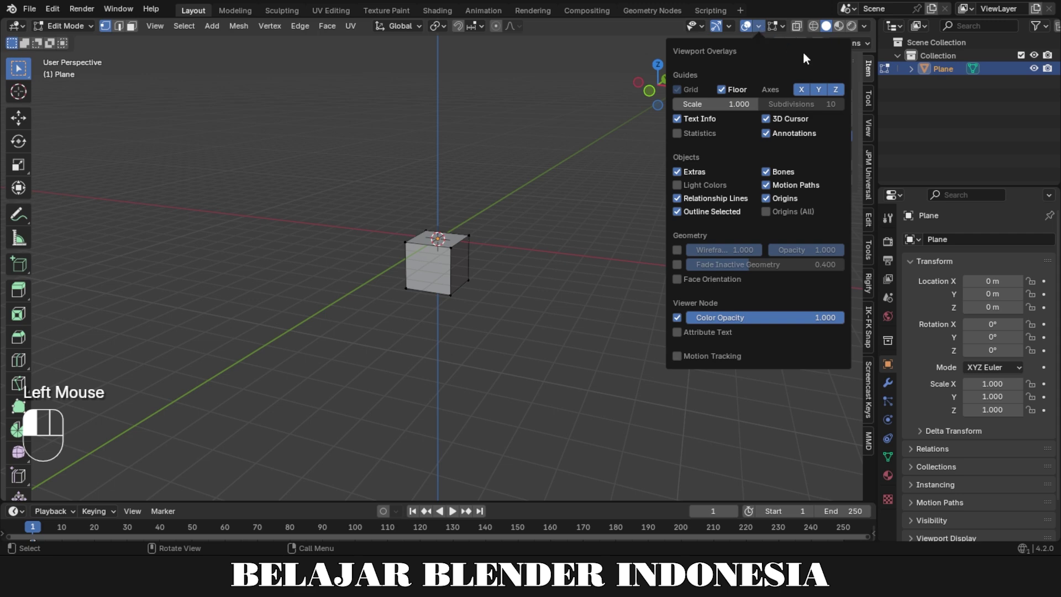
{"action": "left_click", "coordinate": [841, 90]}
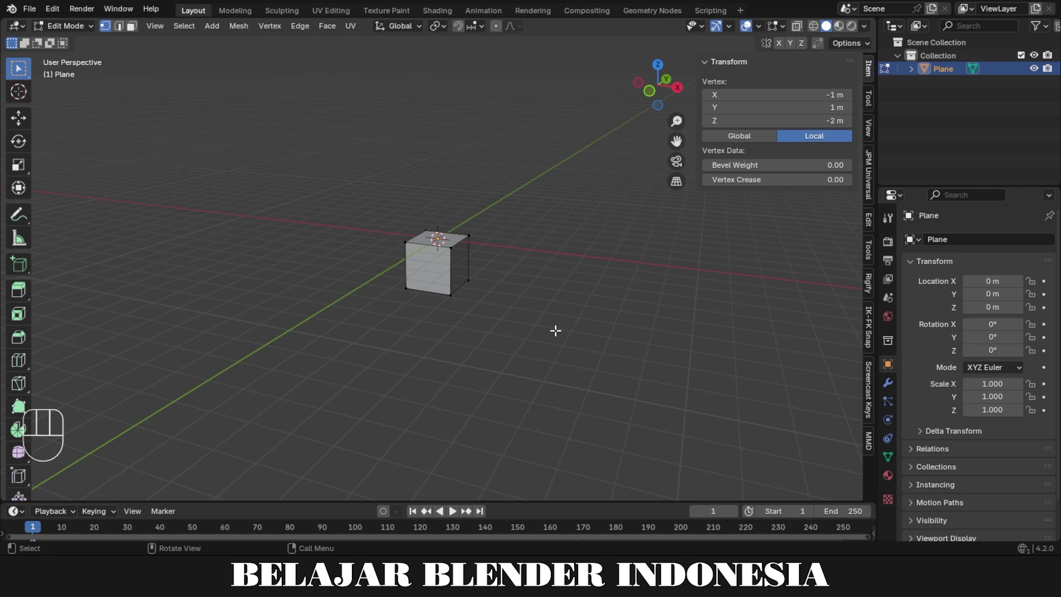
- Select the block's top corner vertex on the negative X, positive Y side and check its coordinates
{"action": "scroll", "coordinate": [556, 331], "scroll_direction": "up", "scroll_amount": 4}
{"action": "middle_click_drag", "start_coordinate": [562, 324], "coordinate": [539, 253]}
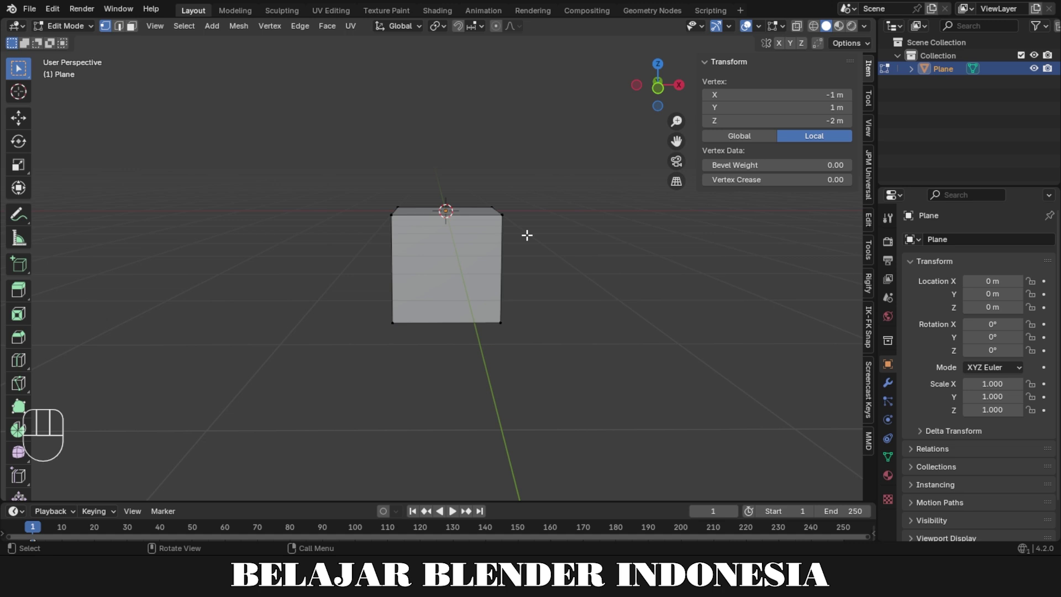
{"action": "middle_click_drag", "start_coordinate": [559, 218], "coordinate": [552, 317]}
{"action": "left_click", "coordinate": [397, 214]}
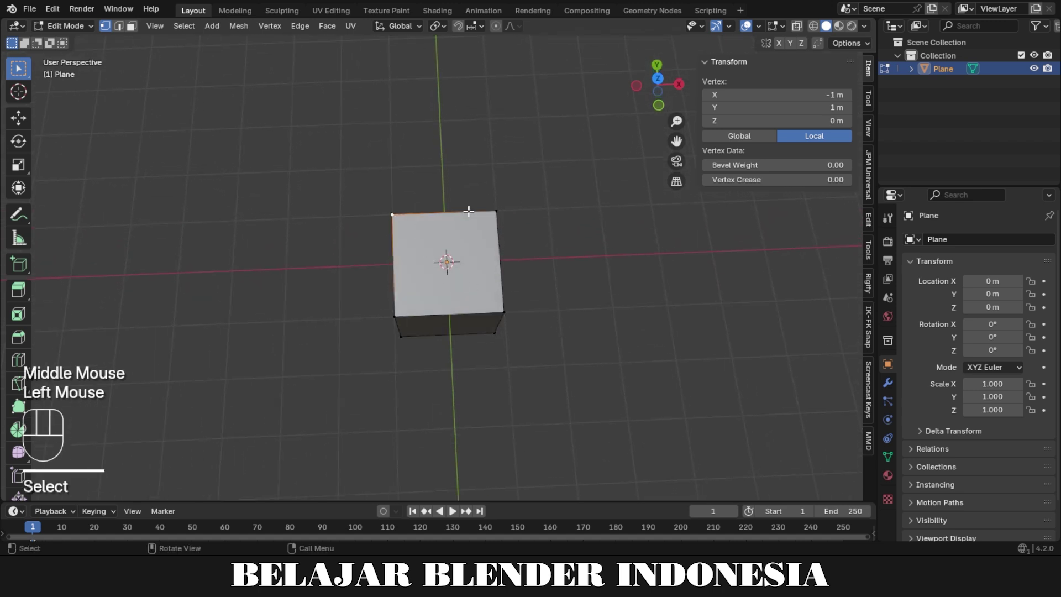
- Select the block's top corner vertices on the positive Y side in turn and compare their coordinates from the top view
{"action": "left_click", "coordinate": [397, 215]}
{"action": "left_click", "coordinate": [396, 216]}
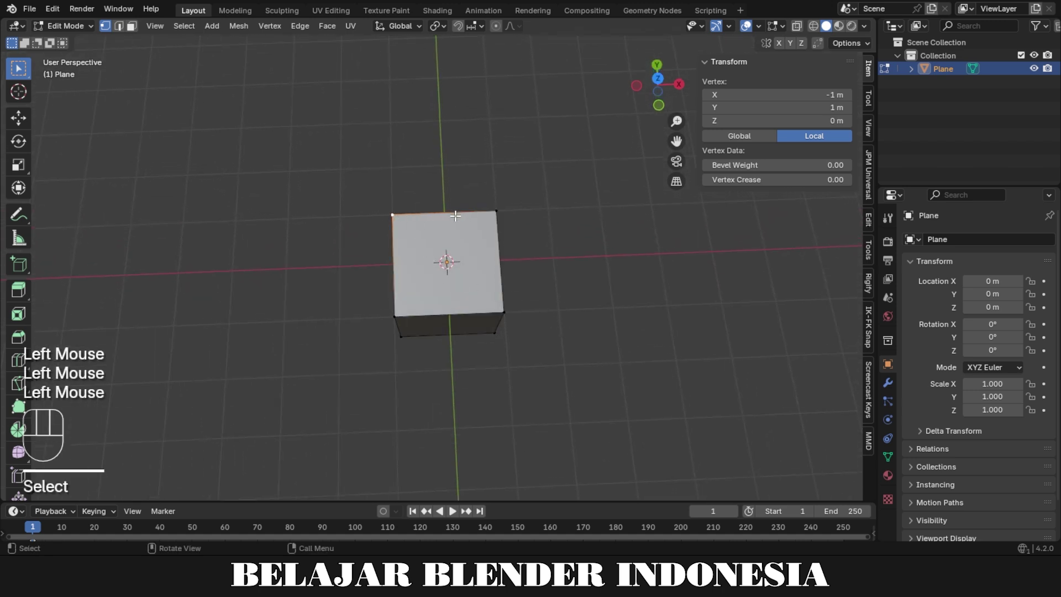
{"action": "middle_click_drag", "start_coordinate": [454, 216], "coordinate": [461, 248], "text": "alt"}
{"action": "scroll", "coordinate": [462, 248], "scroll_direction": "up", "scroll_amount": 1}
{"action": "left_click", "coordinate": [508, 217]}
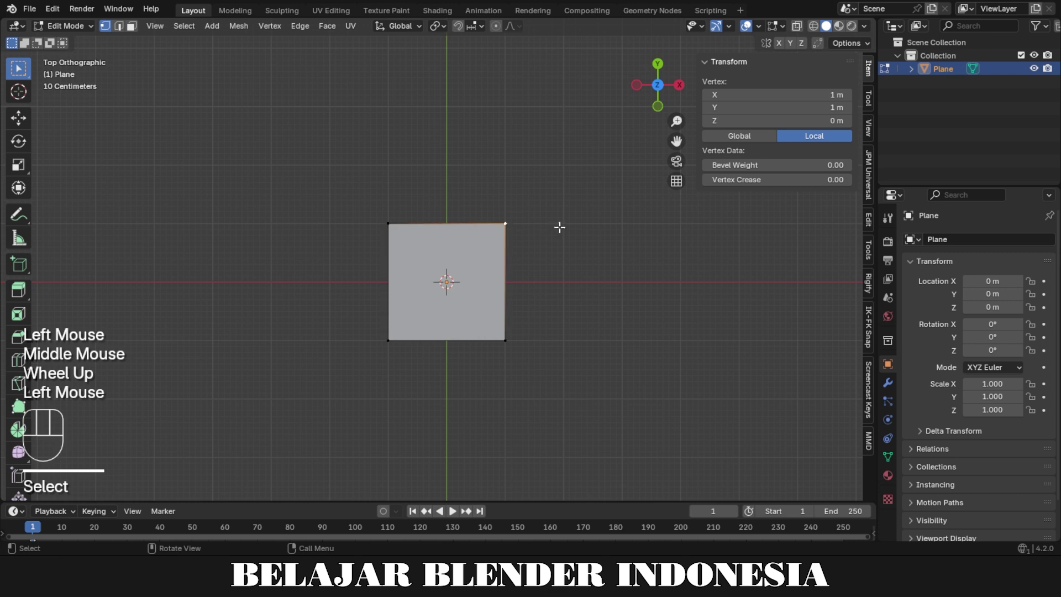
{"action": "left_click", "coordinate": [505, 223]}
- Examine the grid divisions over the block at different scales from the top view
{"action": "scroll", "coordinate": [586, 229], "scroll_direction": "up", "scroll_amount": 3}
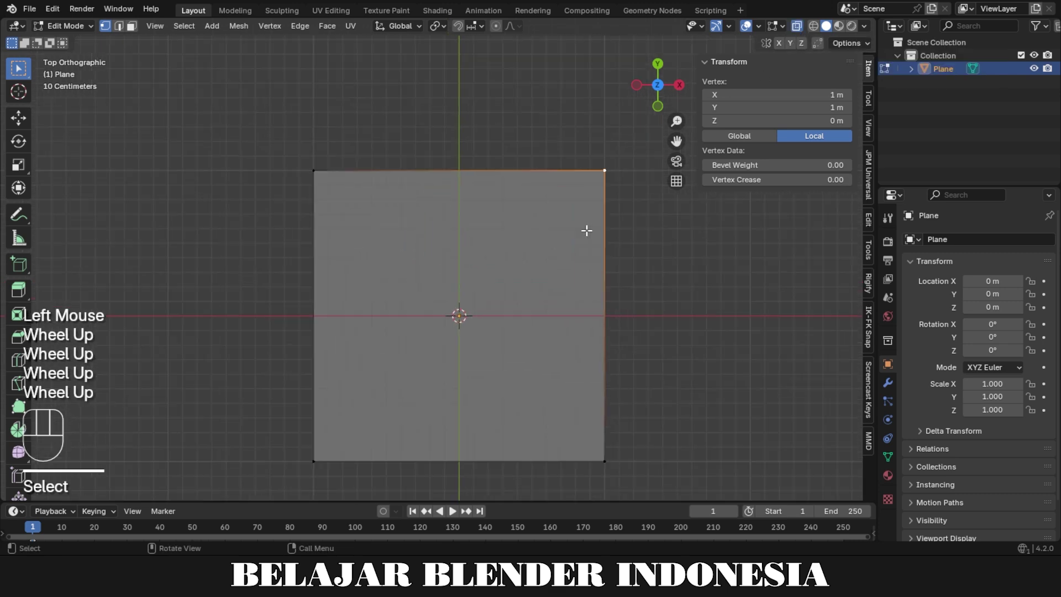
{"action": "middle_click_drag", "start_coordinate": [585, 230], "coordinate": [609, 294], "text": "shift"}
{"action": "scroll", "coordinate": [609, 255], "scroll_direction": "up", "scroll_amount": 2}
{"action": "scroll", "coordinate": [609, 293], "scroll_direction": "up", "scroll_amount": 1, "text": "shift"}
{"action": "scroll", "coordinate": [609, 294], "scroll_direction": "up", "scroll_amount": 2}
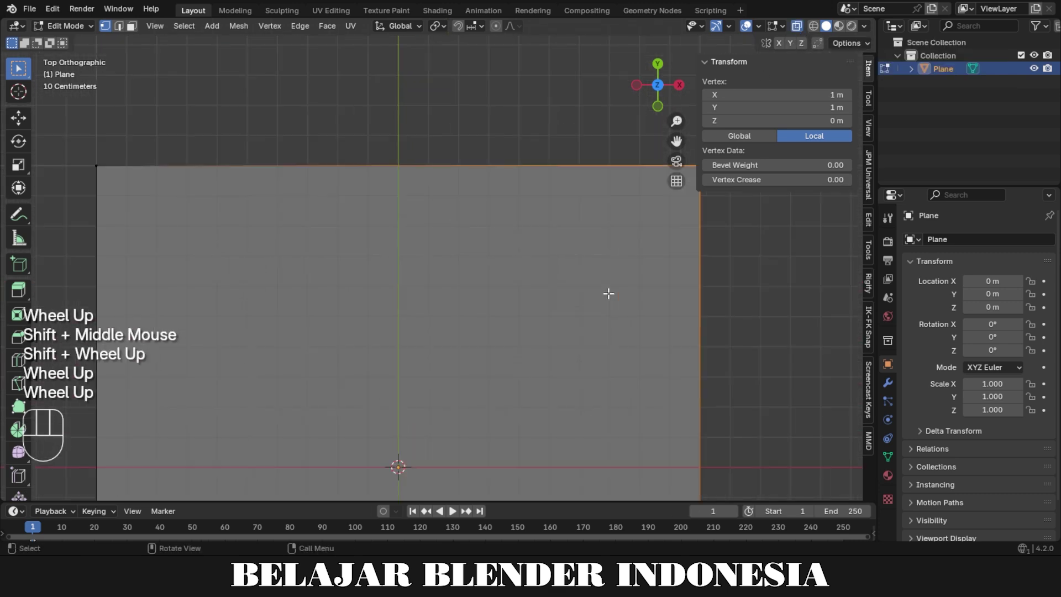
{"action": "scroll", "coordinate": [607, 294], "scroll_direction": "up", "scroll_amount": 1}
{"action": "scroll", "coordinate": [437, 205], "scroll_direction": "down", "scroll_amount": 1}
{"action": "scroll", "coordinate": [468, 263], "scroll_direction": "up", "scroll_amount": 3}
{"action": "scroll", "coordinate": [468, 263], "scroll_direction": "up", "scroll_amount": 1}
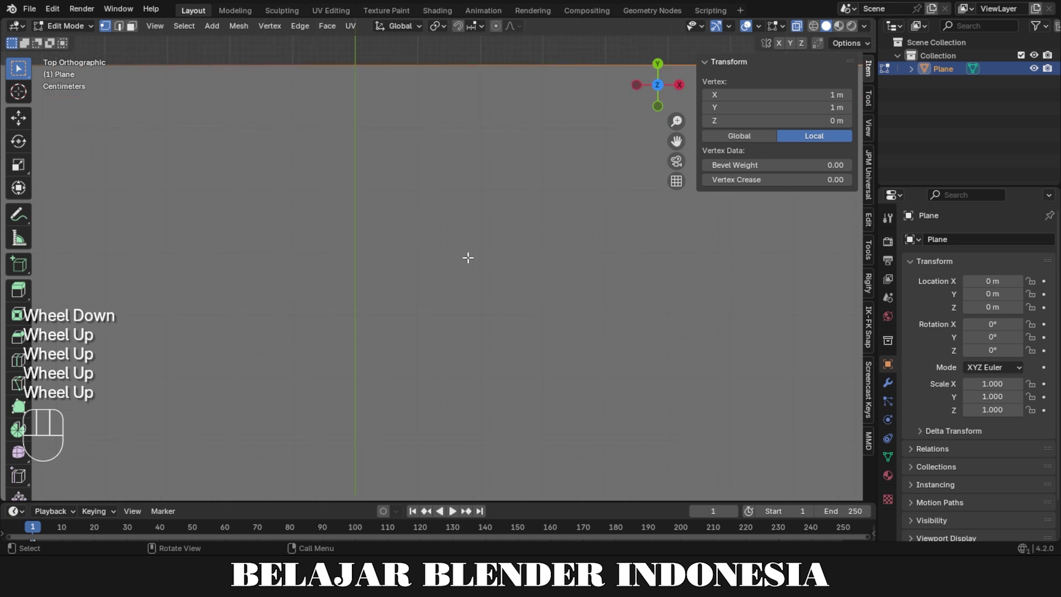
{"action": "scroll", "coordinate": [481, 354], "scroll_direction": "down", "scroll_amount": 2}
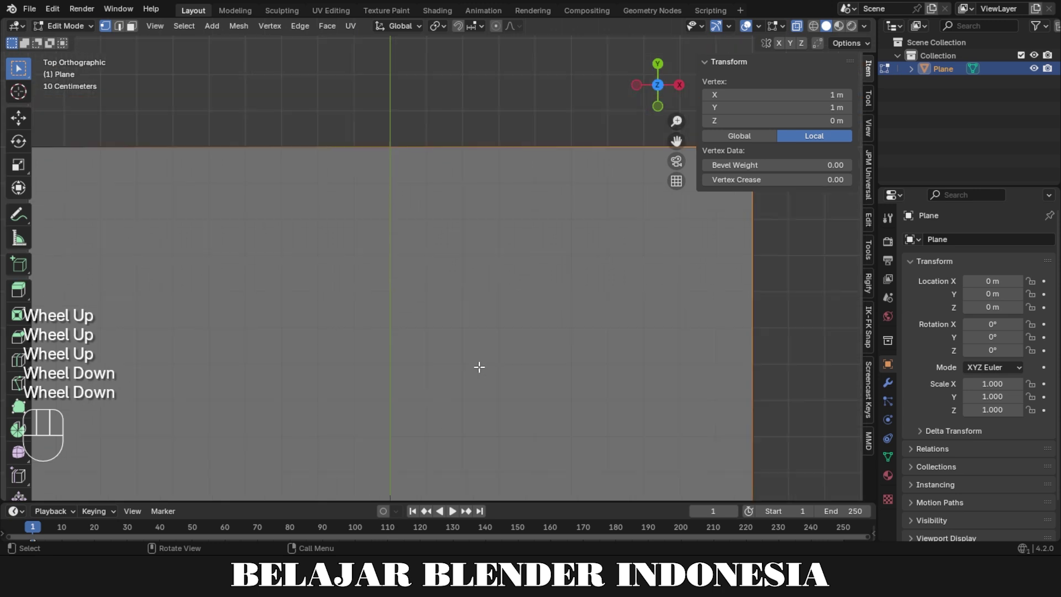
{"action": "middle_click_drag", "start_coordinate": [481, 367], "coordinate": [533, 197], "text": "shift"}
{"action": "scroll", "coordinate": [521, 133], "scroll_direction": "down", "scroll_amount": 2}
- Move both vertices of the positive X, positive Y corner toward the origin, to about 0.1 m on X and Y
{"action": "left_click_drag", "start_coordinate": [592, 114], "coordinate": [616, 230]}
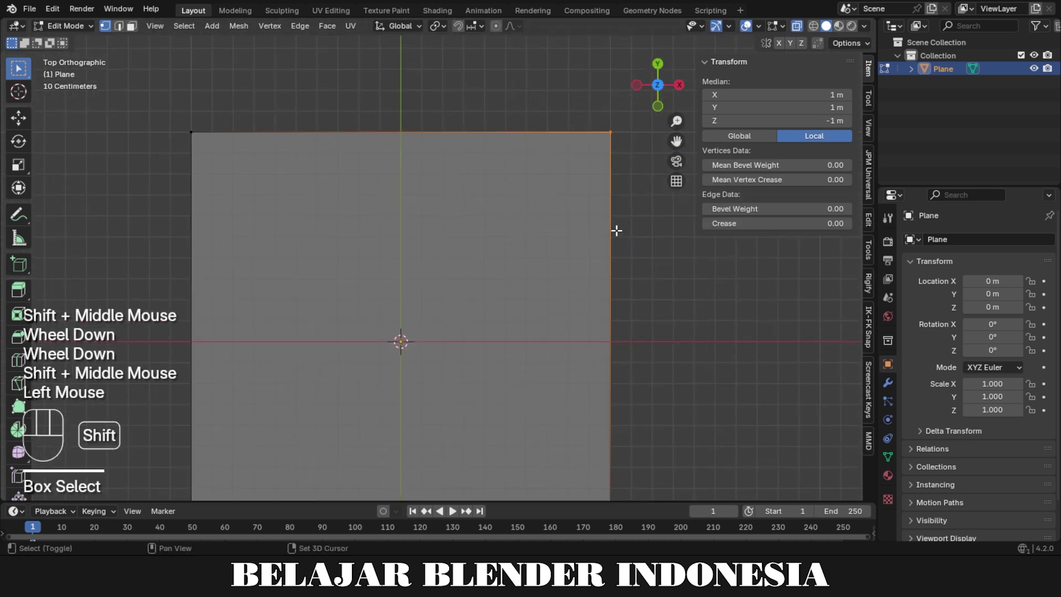
{"action": "middle_click_drag", "start_coordinate": [616, 230], "coordinate": [644, 165], "text": "shift"}
{"action": "key", "text": "g"}
{"action": "left_click", "coordinate": [437, 299]}
{"action": "middle_click_drag", "start_coordinate": [494, 308], "coordinate": [495, 309], "text": "shift"}
{"action": "scroll", "coordinate": [477, 291], "scroll_direction": "up", "scroll_amount": 4}
{"action": "middle_click_drag", "start_coordinate": [469, 236], "coordinate": [467, 254], "text": "shift"}
{"action": "key", "text": "g"}
{"action": "left_click", "coordinate": [459, 191]}
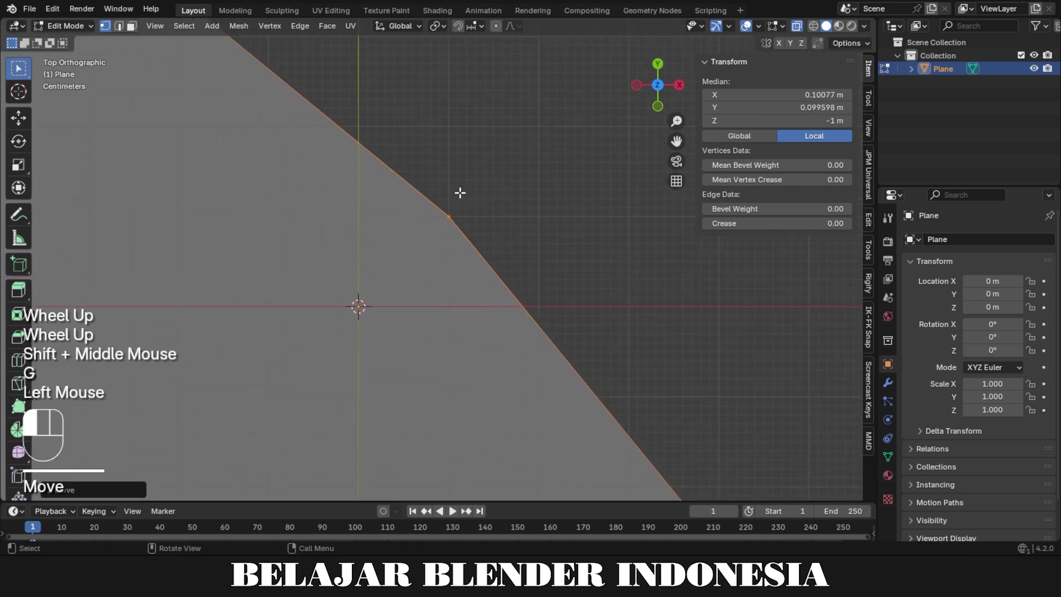
- Fine-tune the moved corner's position freehand to about 0.12 m on both X and Y
{"action": "middle_click_drag", "start_coordinate": [459, 191], "coordinate": [464, 215], "text": "shift"}
{"action": "scroll", "coordinate": [479, 237], "scroll_direction": "up", "scroll_amount": 2}
{"action": "scroll", "coordinate": [482, 227], "scroll_direction": "up", "scroll_amount": 1}
{"action": "key", "text": "g"}
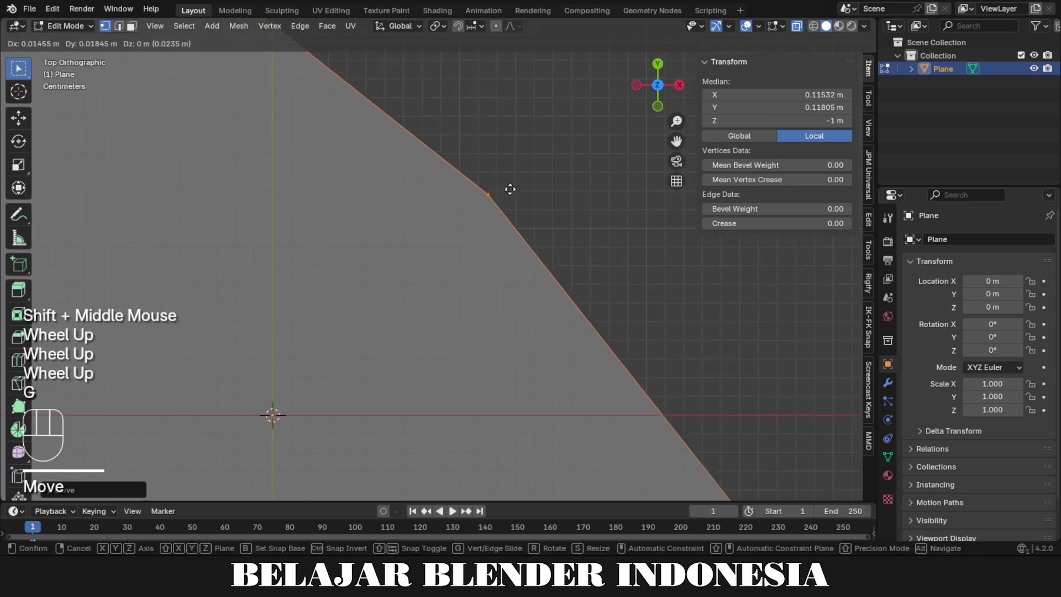
{"action": "left_click", "coordinate": [517, 189]}
{"action": "middle_click_drag", "start_coordinate": [517, 189], "coordinate": [513, 276], "text": "shift"}
{"action": "scroll", "coordinate": [515, 278], "scroll_direction": "up", "scroll_amount": 2}
{"action": "scroll", "coordinate": [516, 278], "scroll_direction": "up", "scroll_amount": 1}
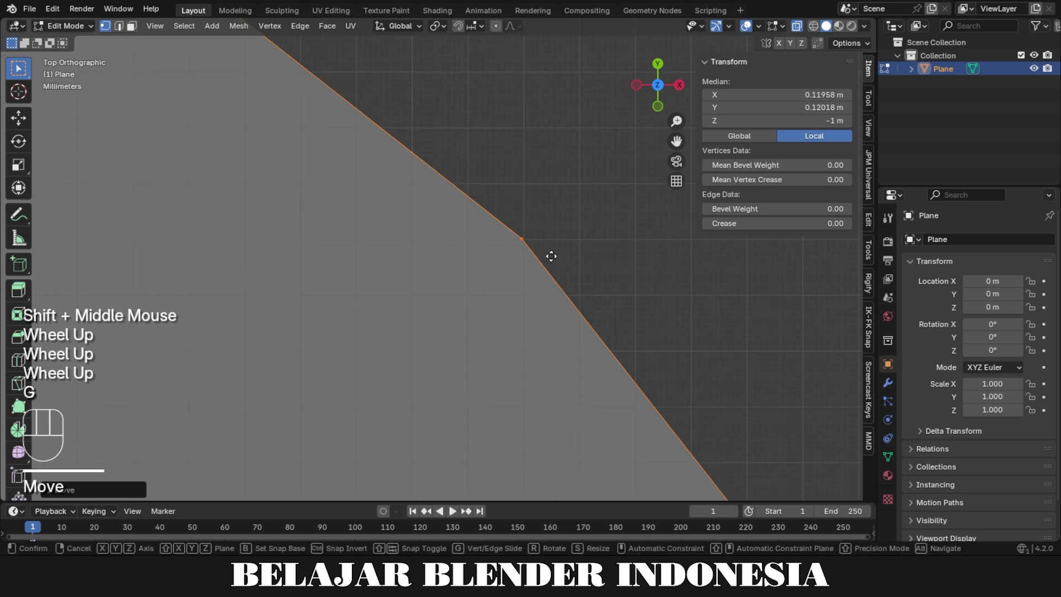
{"action": "key", "text": "g"}
{"action": "left_click", "coordinate": [554, 255]}
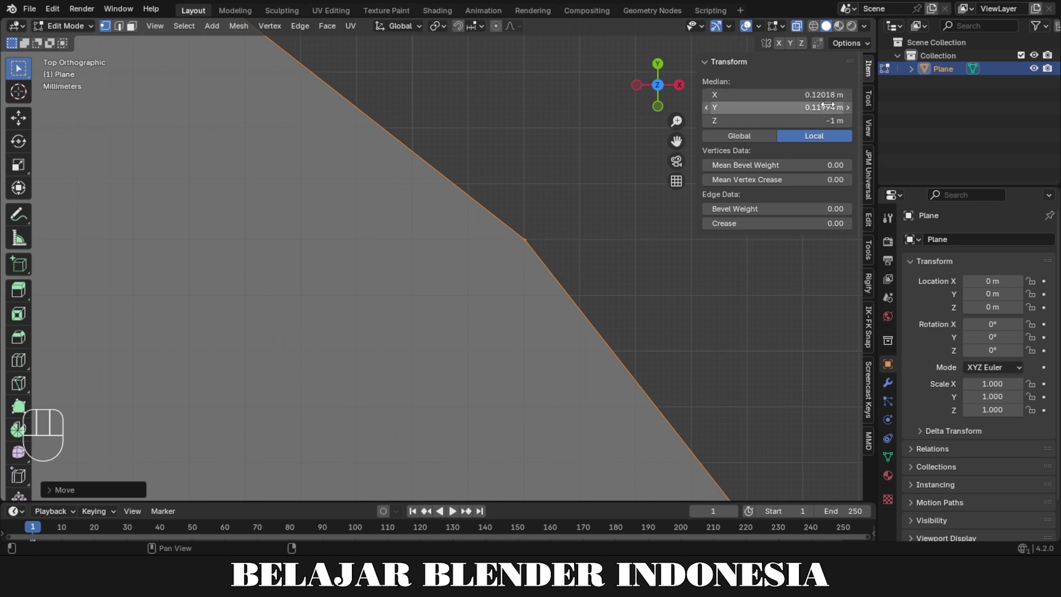
- Check the full-precision median X and Y values of the moved corner vertices
{"action": "left_click", "coordinate": [802, 97]}
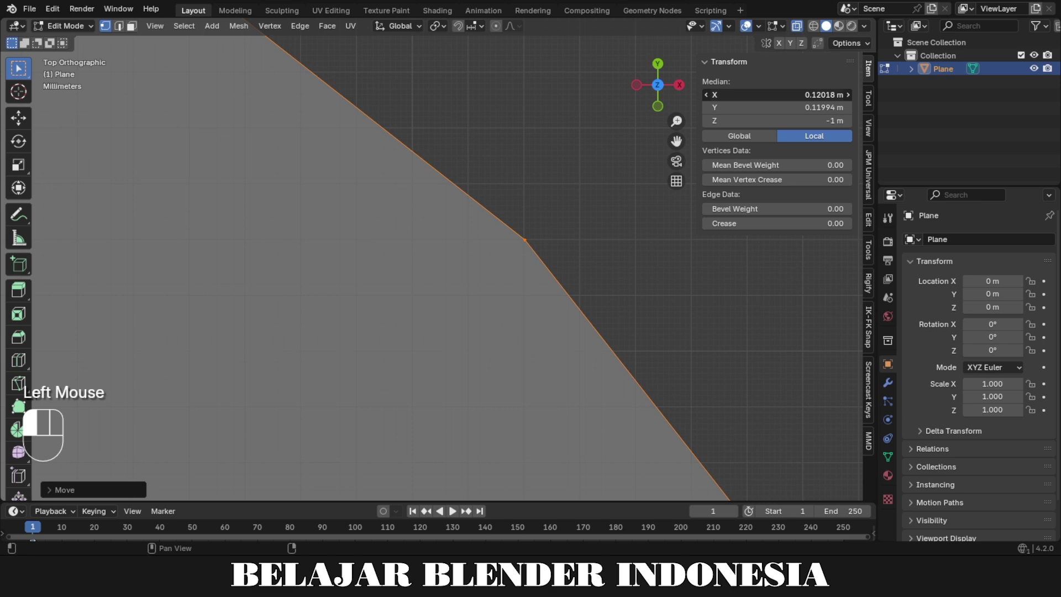
{"action": "left_click", "coordinate": [803, 97]}
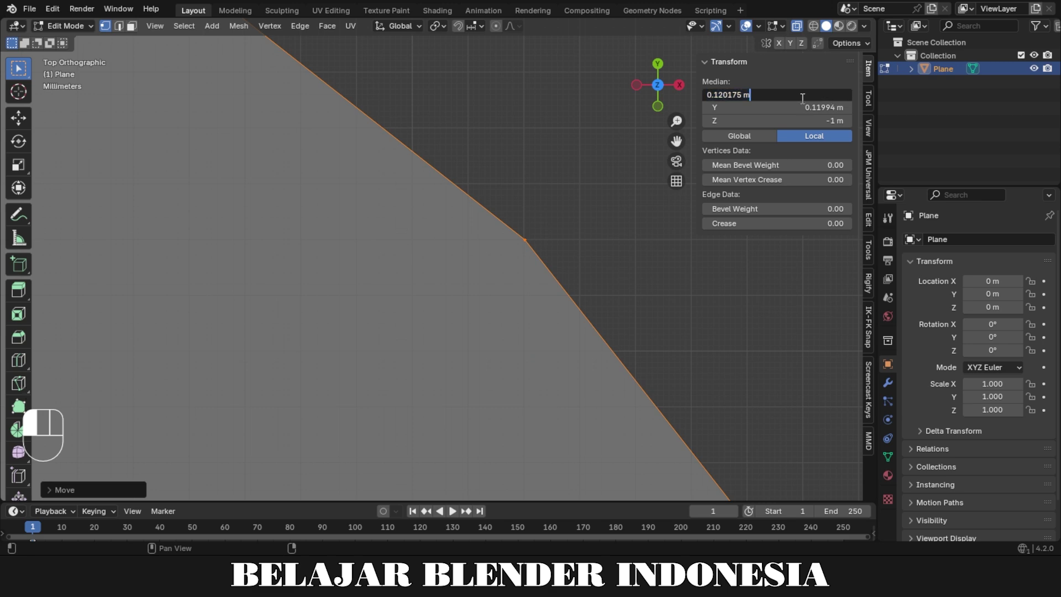
{"action": "left_click", "coordinate": [808, 108]}
{"action": "left_click", "coordinate": [807, 108]}
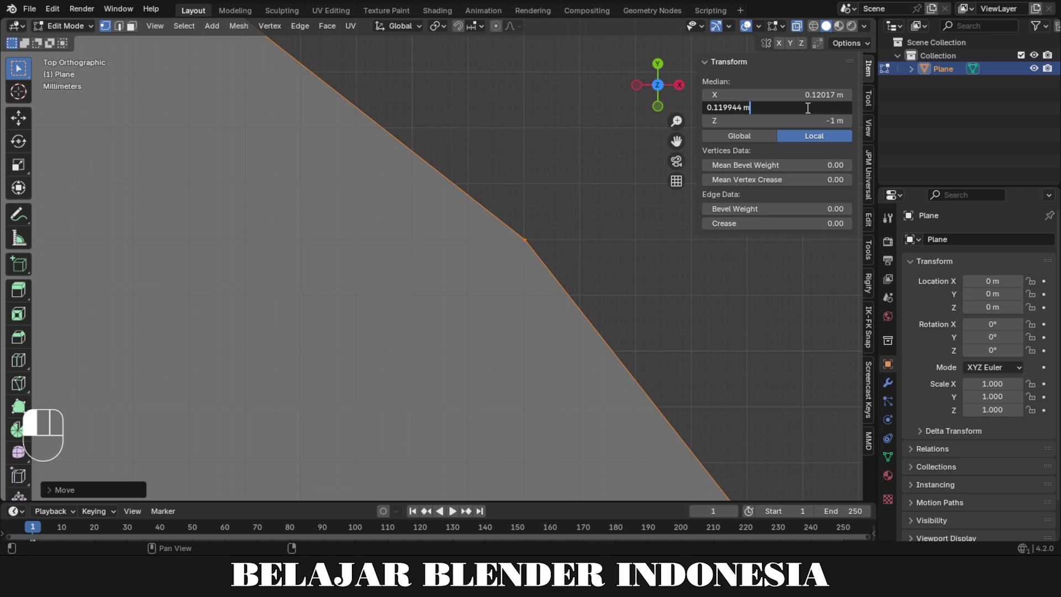
{"action": "left_click", "coordinate": [626, 174]}
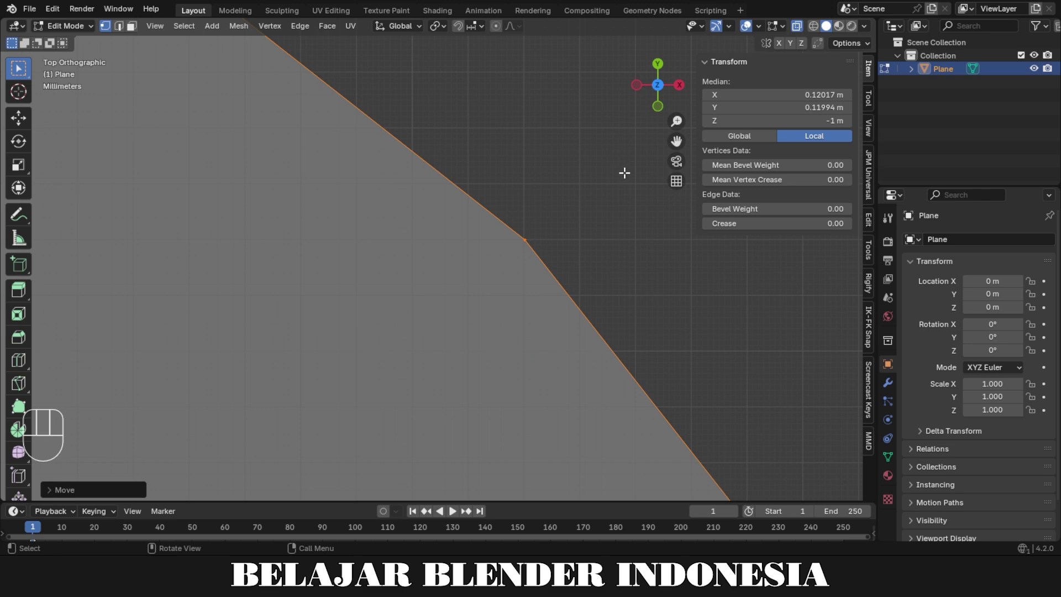
- Undo the freehand corner moves to restore the block's square outline
{"action": "scroll", "coordinate": [625, 173], "scroll_direction": "down", "scroll_amount": 5}
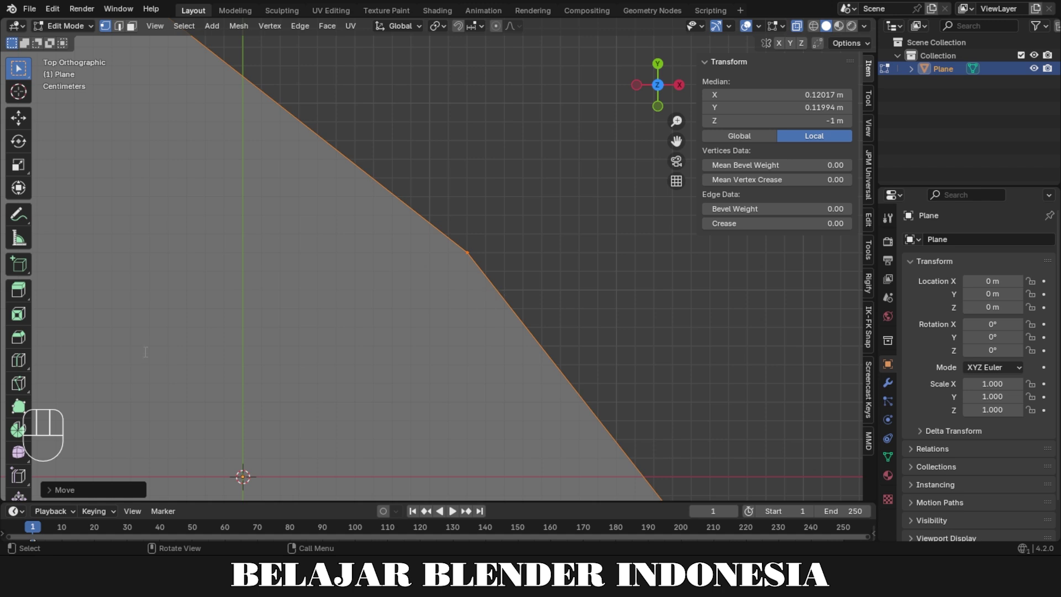
{"action": "scroll", "coordinate": [472, 275], "scroll_direction": "down", "scroll_amount": 5}
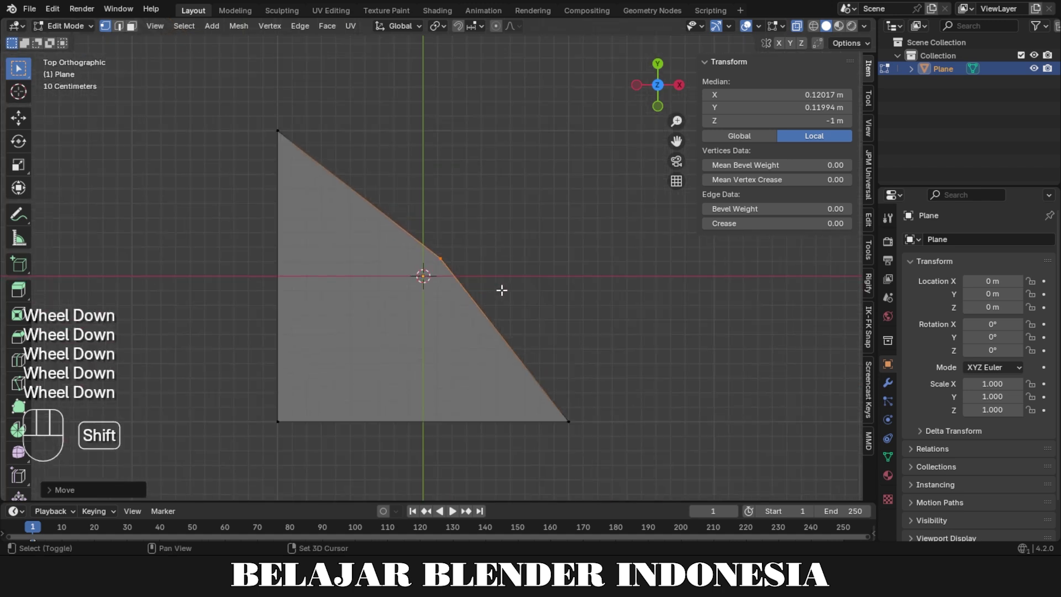
{"action": "middle_click_drag", "start_coordinate": [502, 290], "coordinate": [557, 300], "text": "shift"}
{"action": "key", "text": "ctrl+z"}
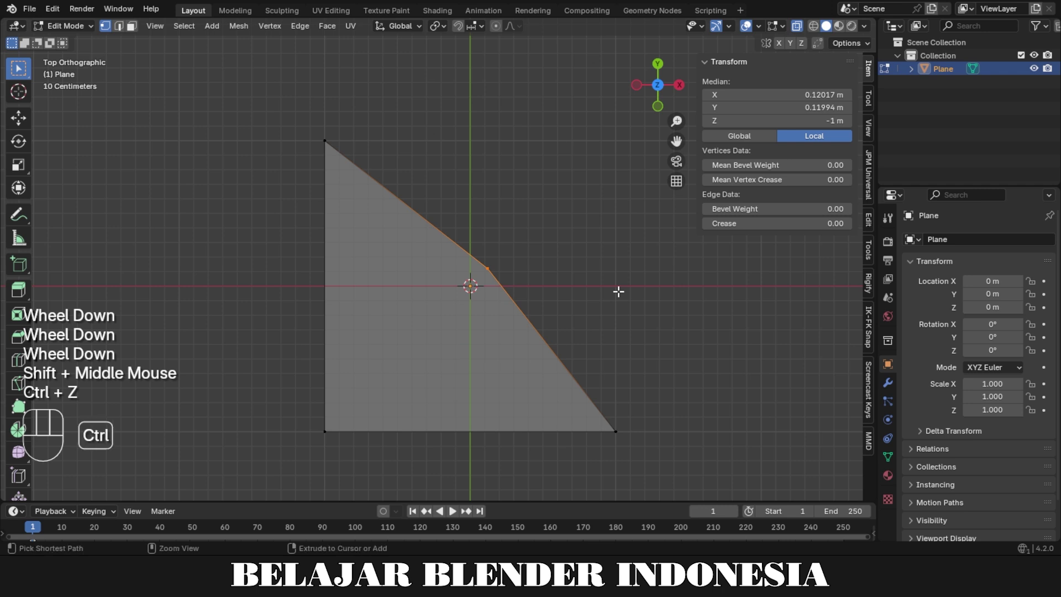
{"action": "key", "text": "ctrl+z"}
{"action": "key", "text": "ctrl+z"}
{"action": "left_click", "coordinate": [619, 288]}
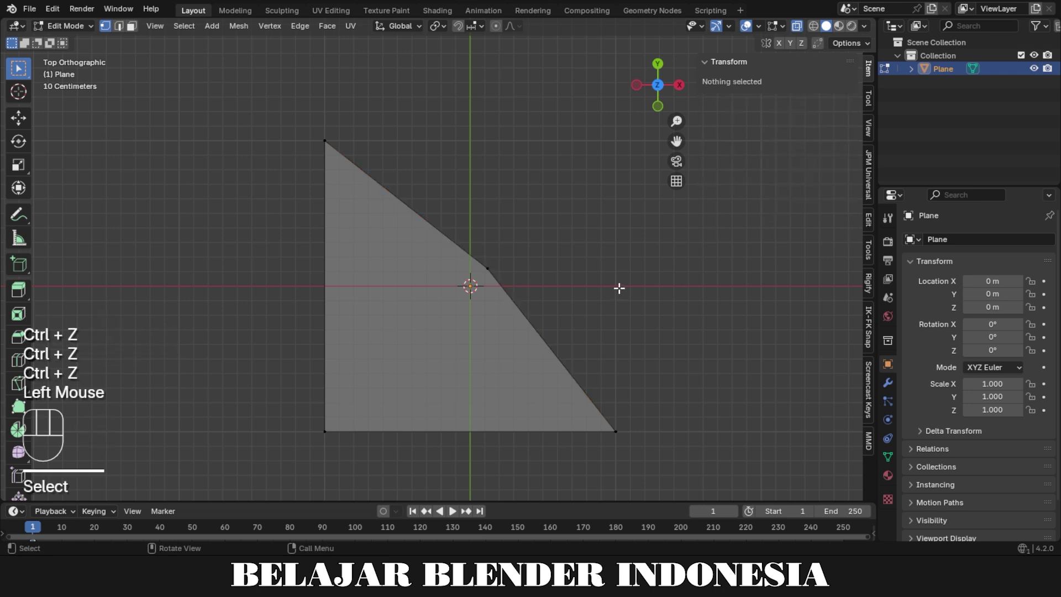
{"action": "key", "text": "ctrl+z"}
{"action": "key", "text": "ctrl+z"}
{"action": "key", "text": "ctrl+z"}
{"action": "key", "text": "ctrl+z"}
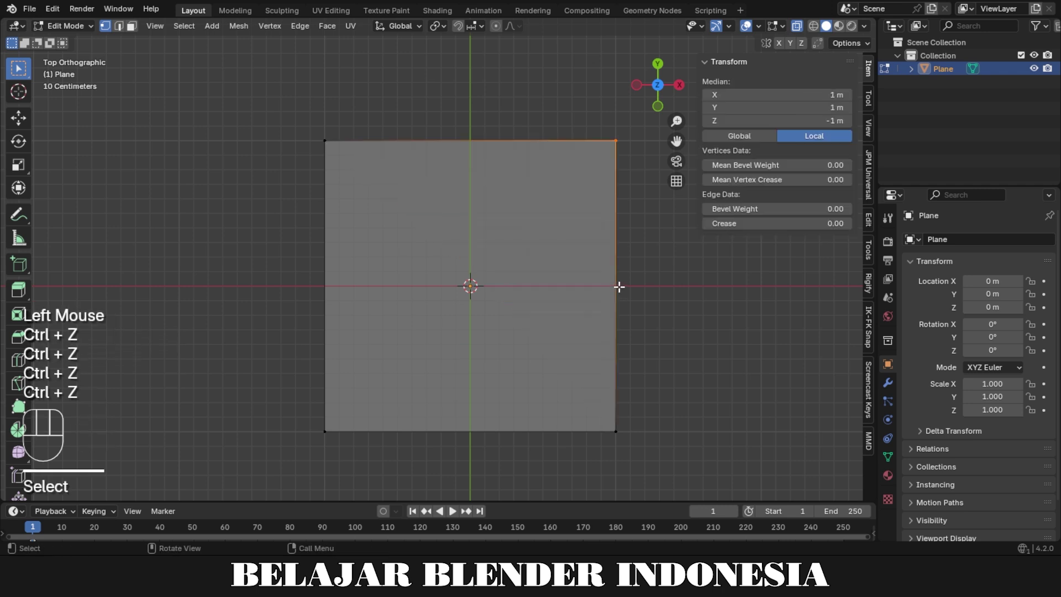
- Box-select the vertices on the block's negative X side and set their median X to -12 cm
{"action": "middle_click_drag", "start_coordinate": [619, 286], "coordinate": [614, 296], "text": "shift"}
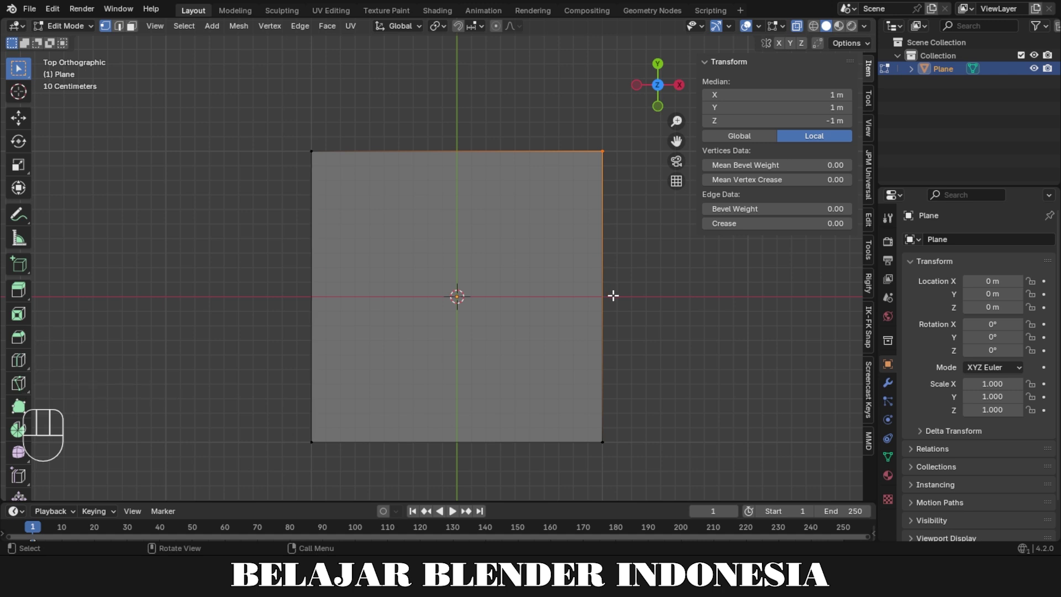
{"action": "left_click_drag", "start_coordinate": [283, 108], "coordinate": [401, 480]}
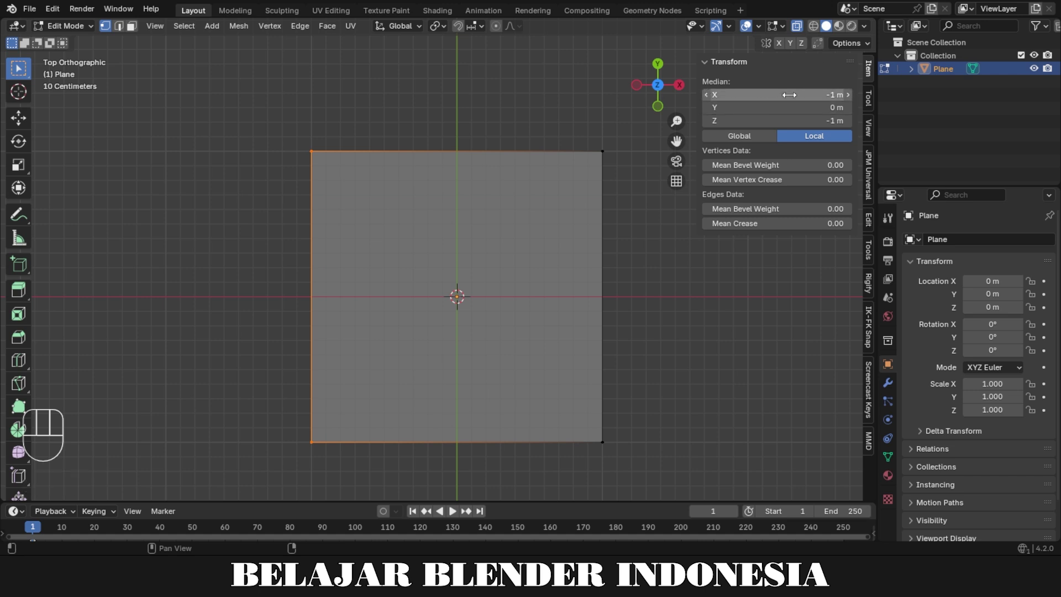
{"action": "left_click", "coordinate": [789, 95]}
{"action": "type", "text": "-12"}
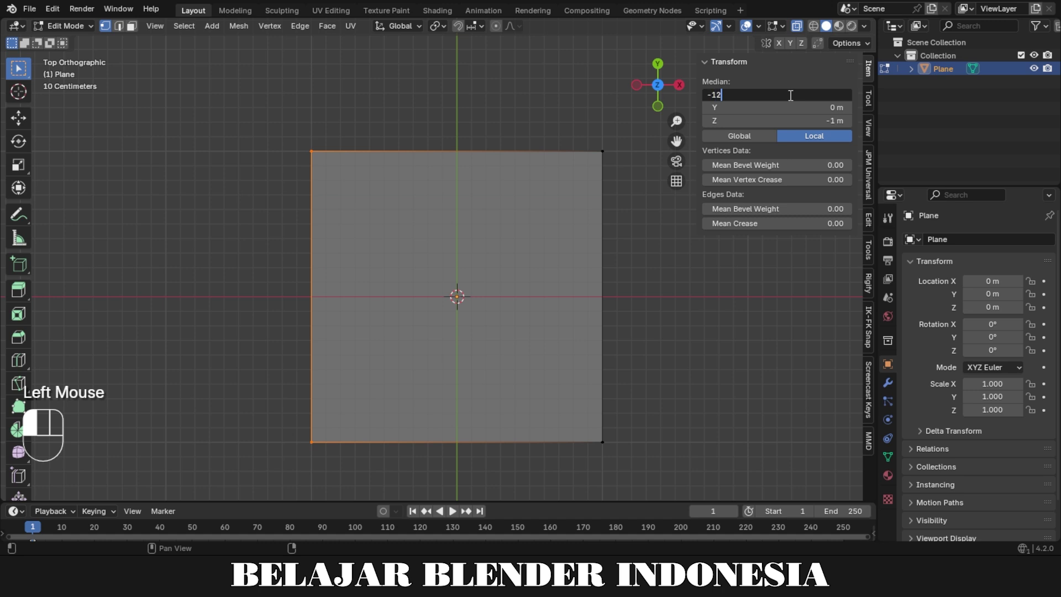
{"action": "type", "text": "cm"}
{"action": "key", "text": "Return"}
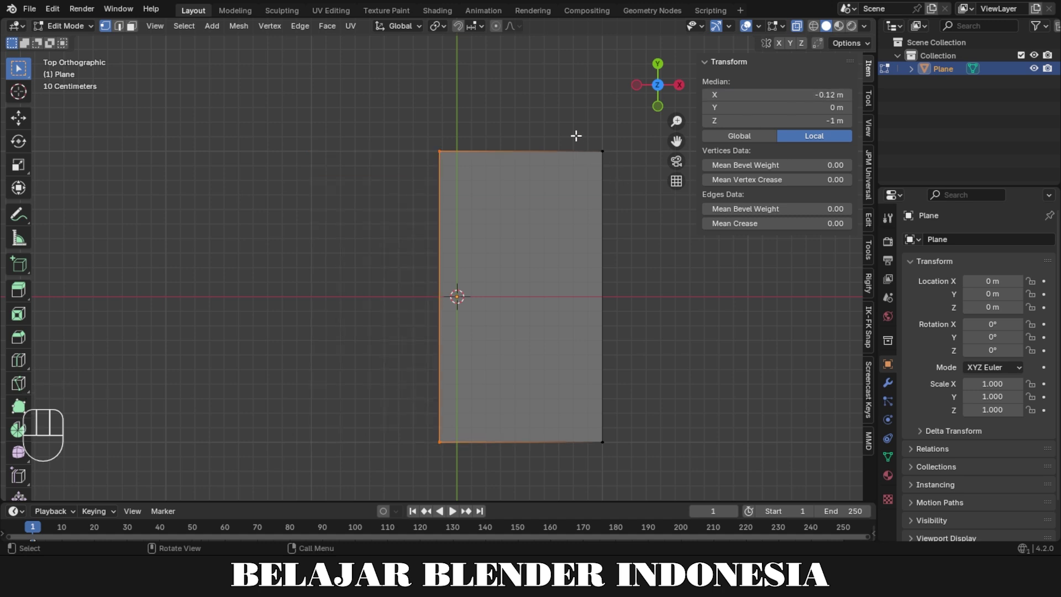
- Box-select the vertices on the block's positive X side and set their median X to 12 cm
{"action": "left_click_drag", "start_coordinate": [572, 114], "coordinate": [607, 401]}
{"action": "left_click", "coordinate": [797, 94]}
{"action": "type", "text": "1"}
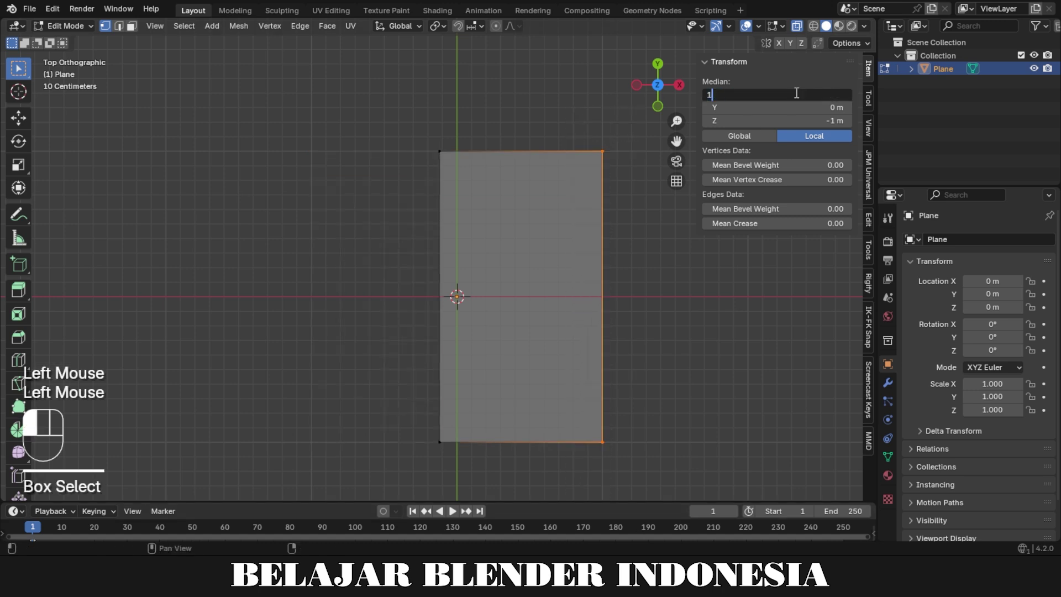
{"action": "type", "text": "2cm"}
{"action": "key", "text": "Return"}
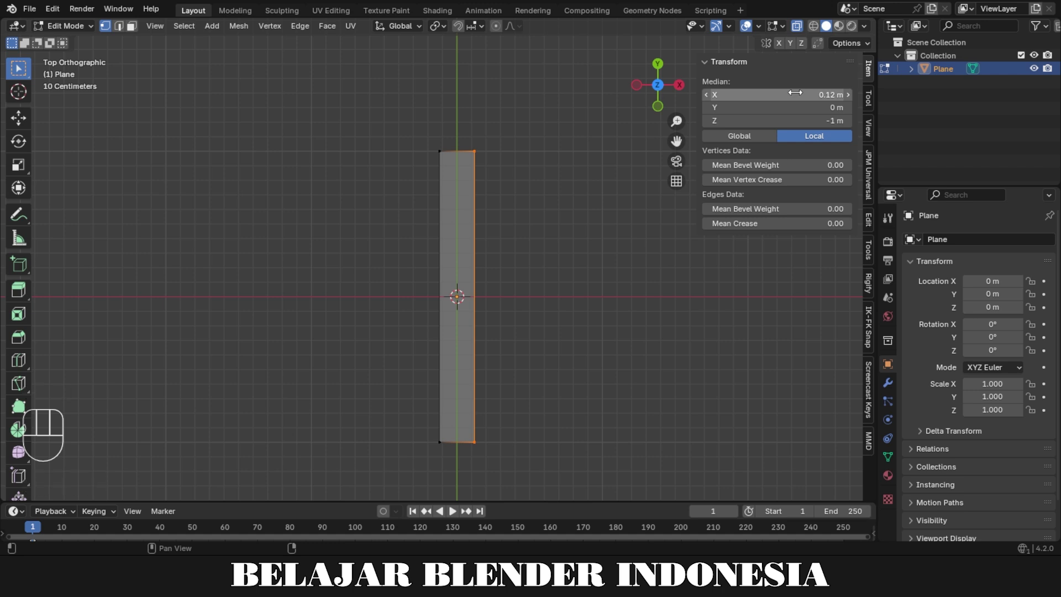
- Box-select the vertices on the block's positive Y side and set their median Y to 12 cm
{"action": "left_click_drag", "start_coordinate": [370, 107], "coordinate": [587, 178]}
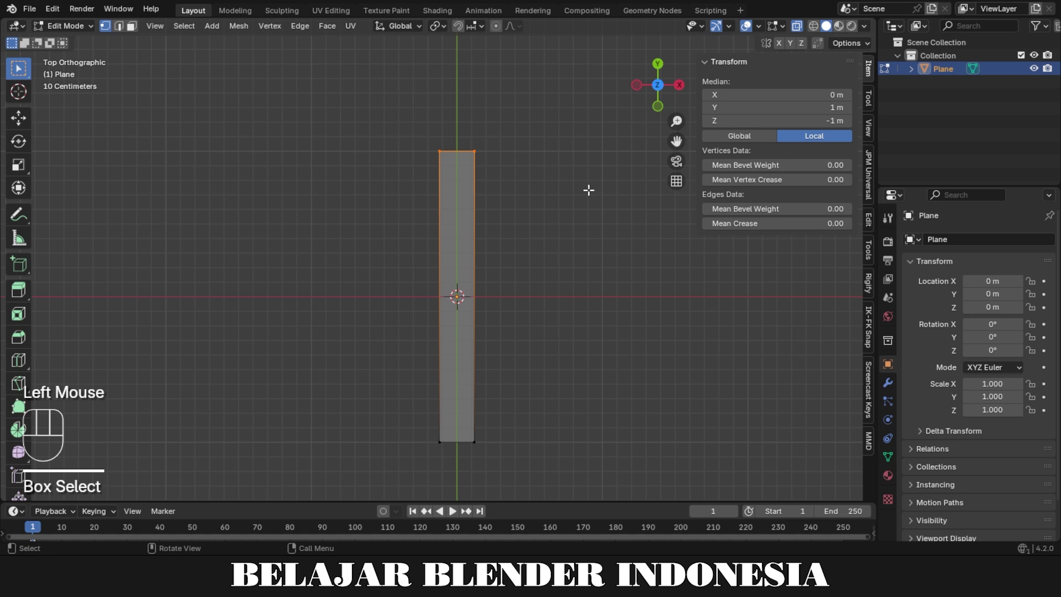
{"action": "left_click", "coordinate": [824, 109]}
{"action": "type", "text": "12"}
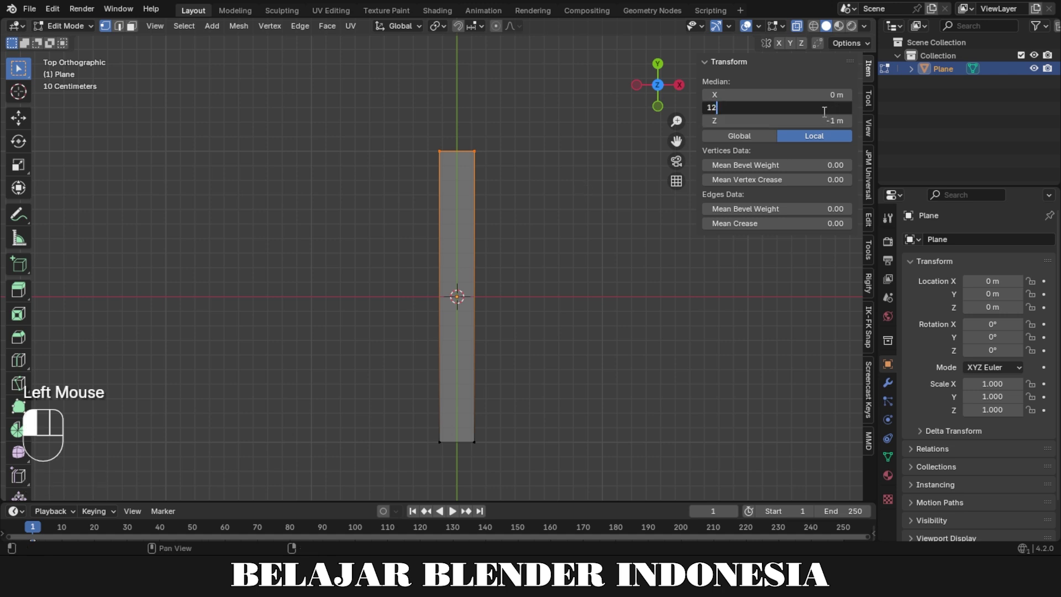
{"action": "type", "text": "cm"}
{"action": "key", "text": "Return"}
- Box-select the vertices on the block's negative Y side and set their median Y to -12 cm
{"action": "left_click_drag", "start_coordinate": [393, 430], "coordinate": [581, 457]}
{"action": "left_click", "coordinate": [775, 108]}
{"action": "type", "text": "-12c"}
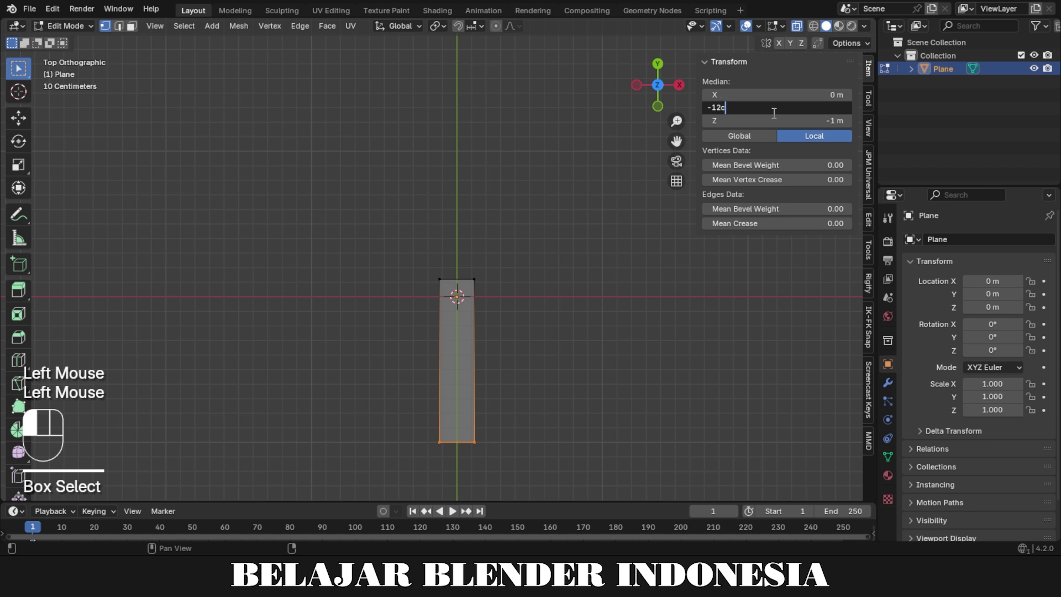
{"action": "type", "text": "m"}
{"action": "key", "text": "Return"}
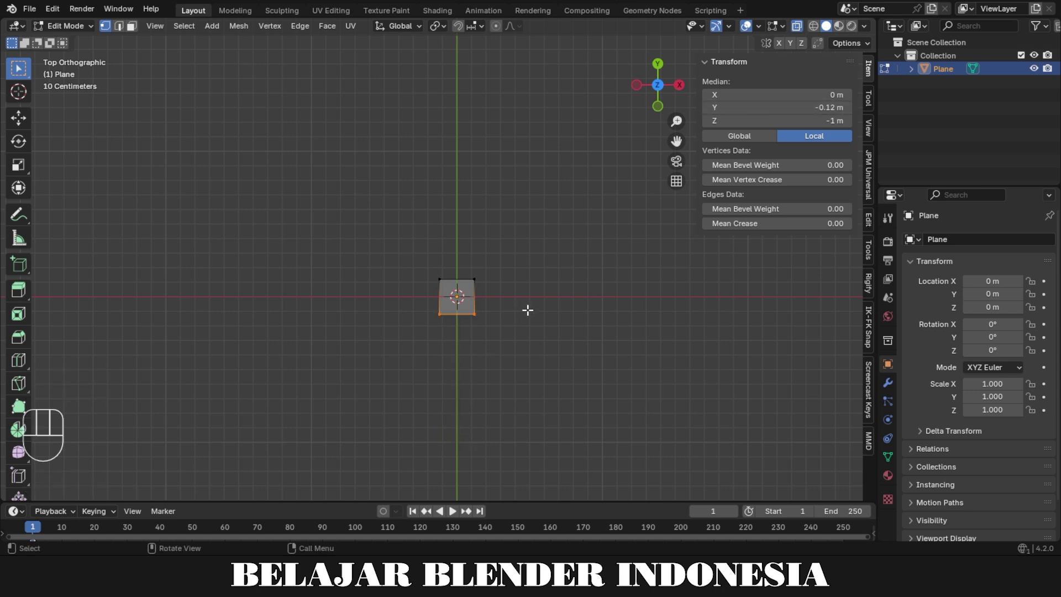
- Box-select the block's bottom vertices from the front view and set their median Z to -24 cm
{"action": "middle_click_drag", "start_coordinate": [597, 382], "coordinate": [596, 238]}
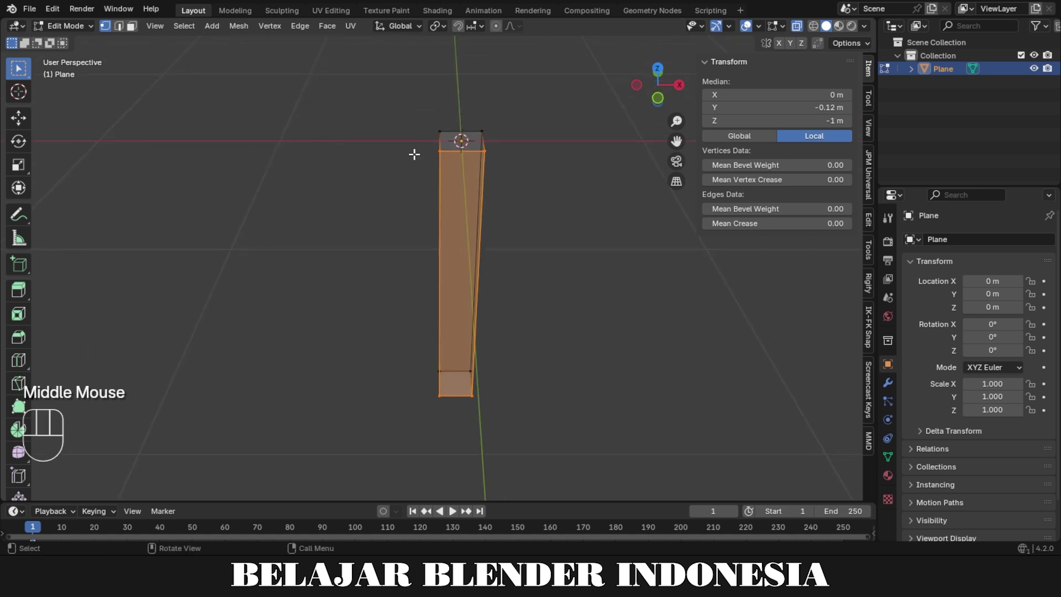
{"action": "middle_click_drag", "start_coordinate": [592, 345], "coordinate": [595, 291]}
{"action": "left_click_drag", "start_coordinate": [401, 395], "coordinate": [507, 423]}
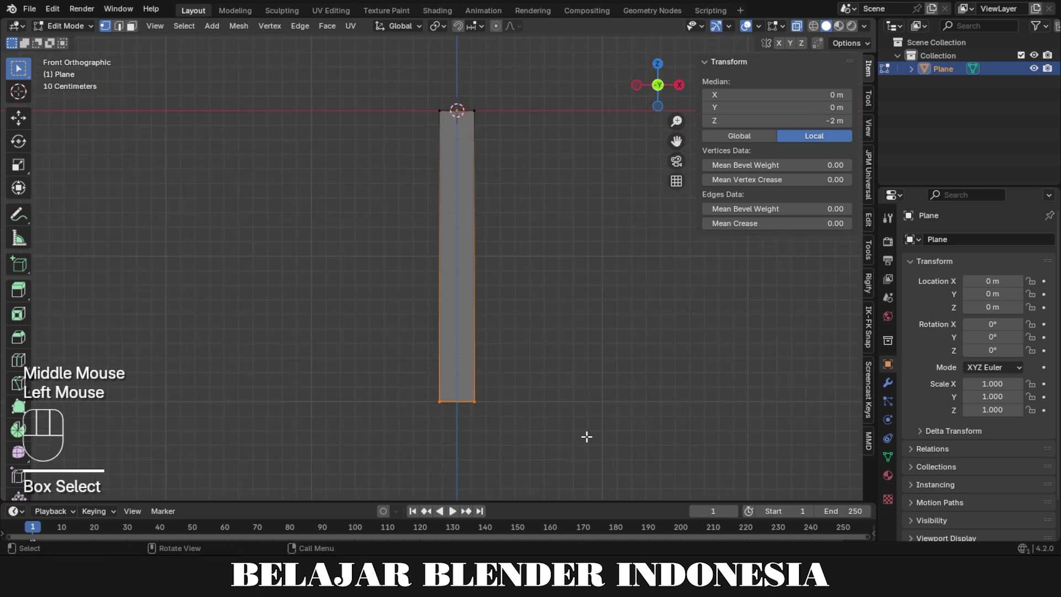
{"action": "left_click_drag", "start_coordinate": [334, 348], "coordinate": [500, 424]}
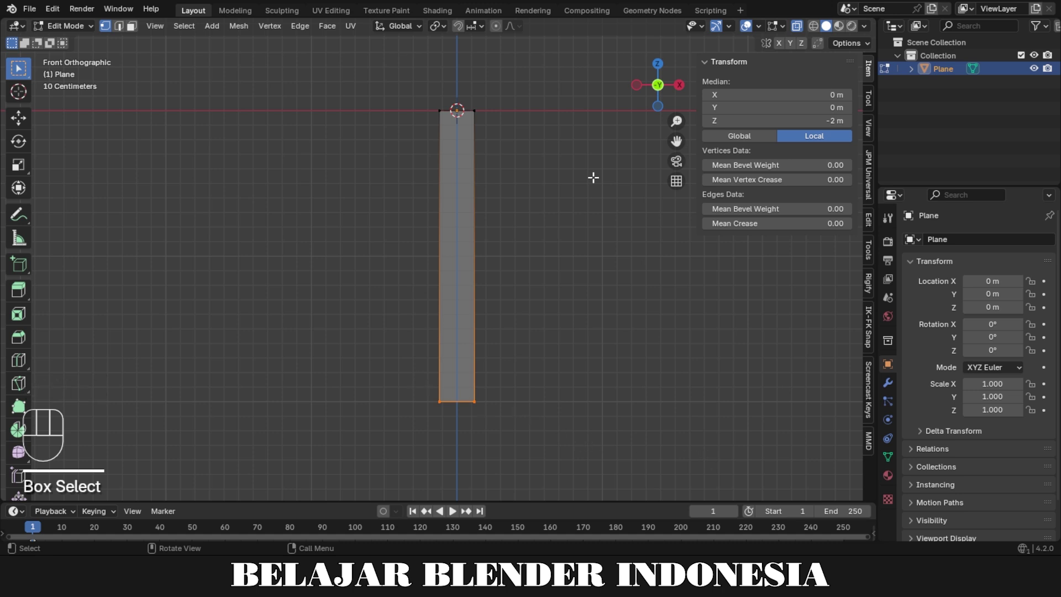
{"action": "left_click", "coordinate": [794, 121]}
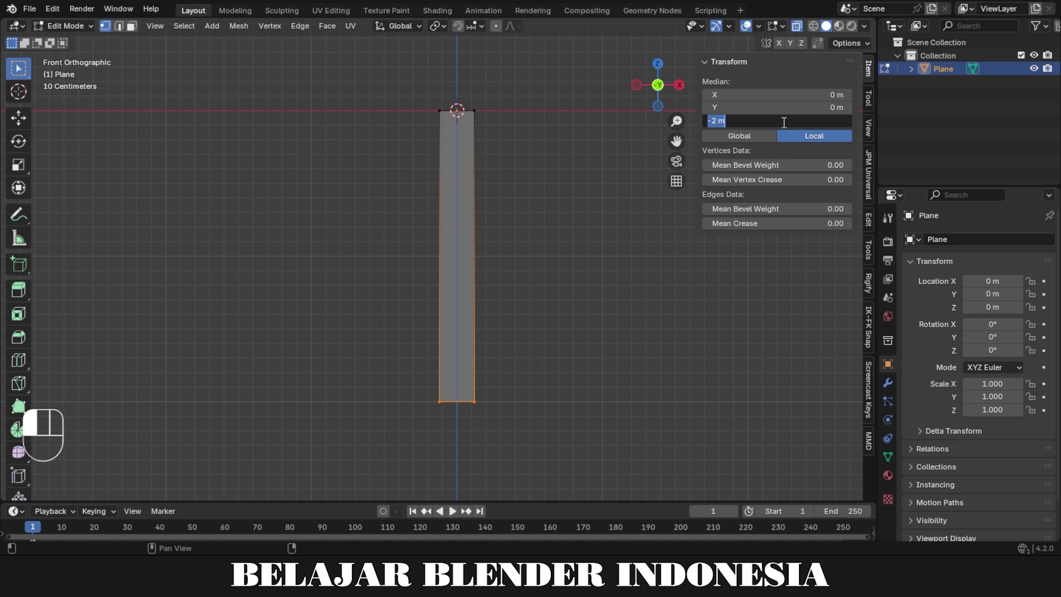
{"action": "type", "text": "-24cm"}
{"action": "key", "text": "Return"}
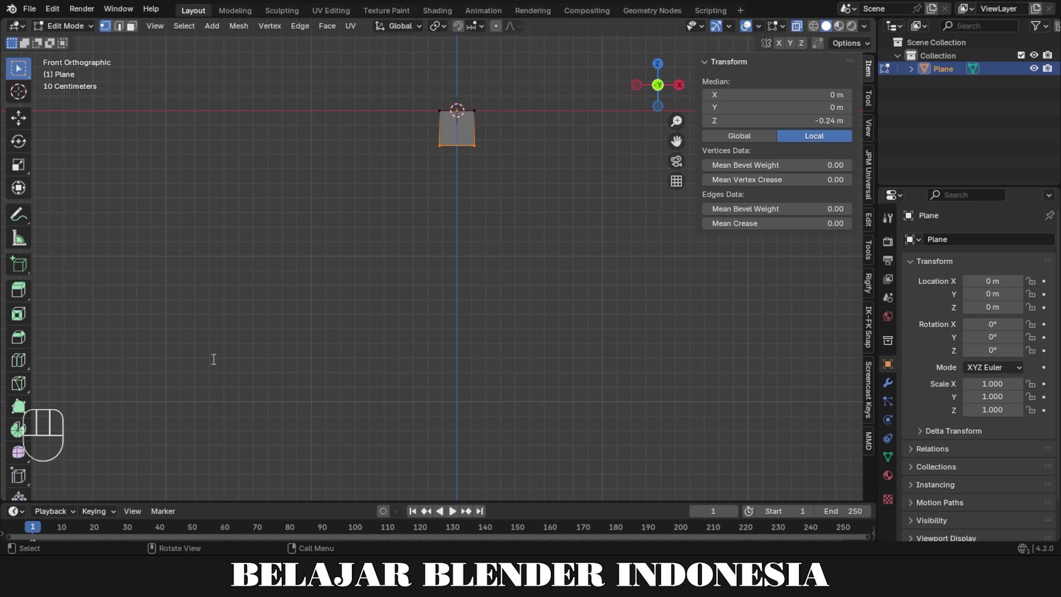
- Examine the resized block from the top and front views to check its proportions around the origin
{"action": "middle_click_drag", "start_coordinate": [501, 202], "coordinate": [491, 343], "text": "shift"}
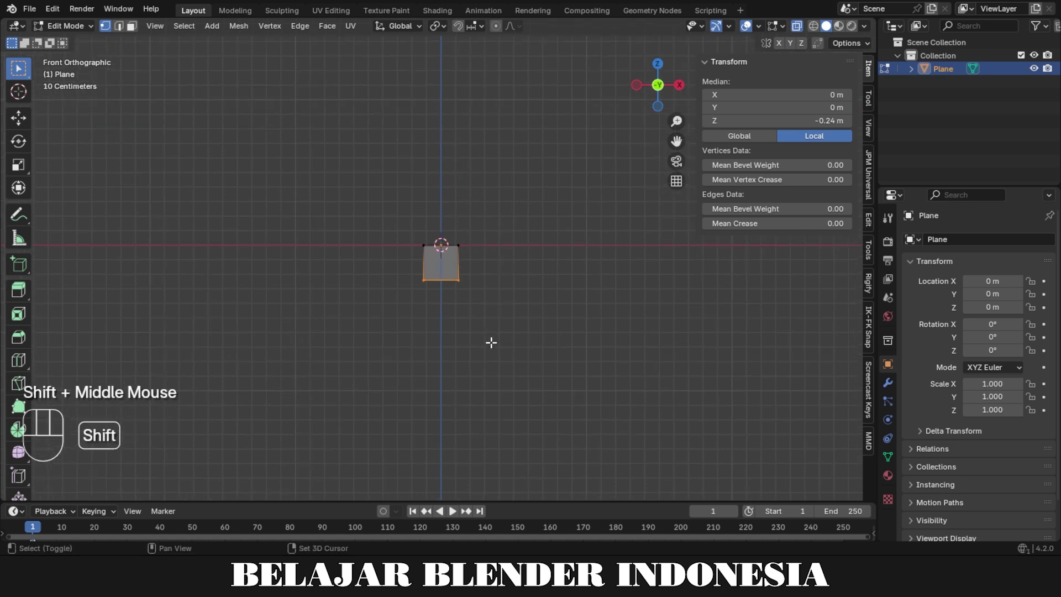
{"action": "scroll", "coordinate": [505, 344], "scroll_direction": "up", "scroll_amount": 5}
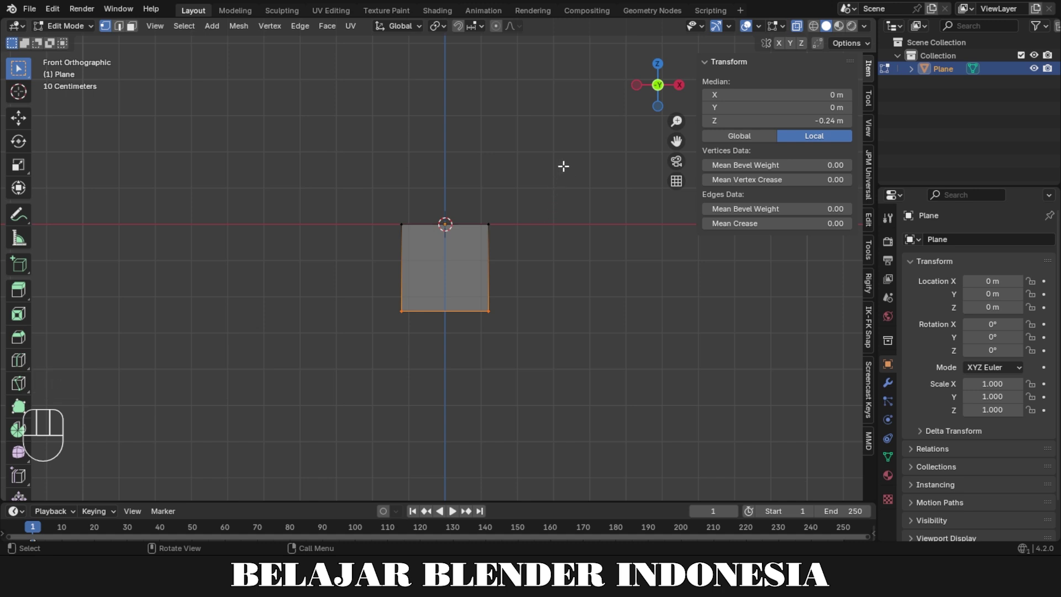
{"action": "middle_click_drag", "start_coordinate": [564, 166], "coordinate": [562, 318]}
{"action": "scroll", "coordinate": [564, 370], "scroll_direction": "up", "scroll_amount": 2}
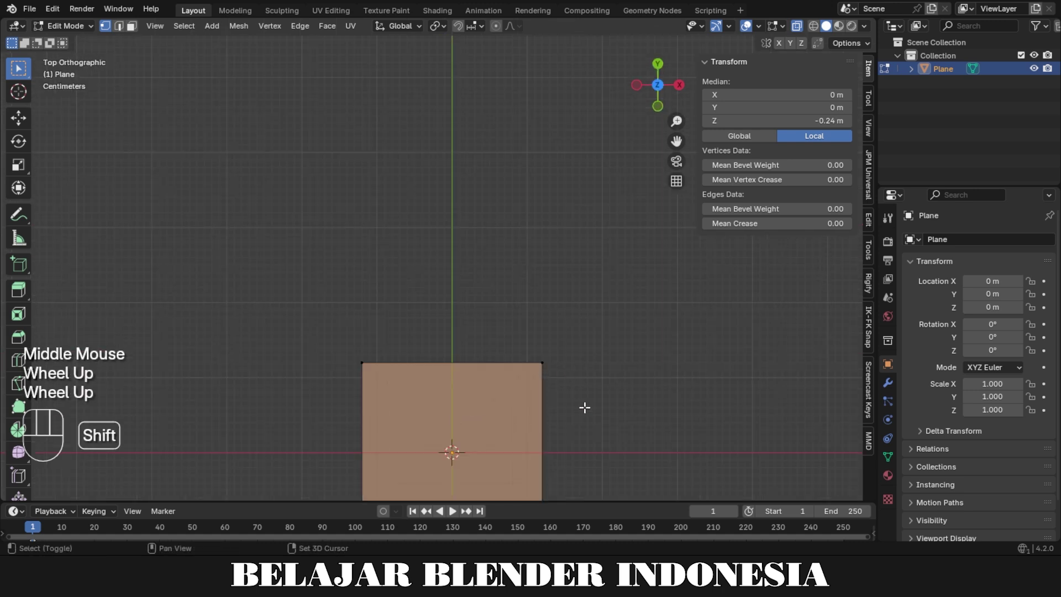
{"action": "middle_click_drag", "start_coordinate": [585, 407], "coordinate": [571, 308], "text": "shift"}
{"action": "scroll", "coordinate": [580, 327], "scroll_direction": "up", "scroll_amount": 2}
{"action": "scroll", "coordinate": [579, 326], "scroll_direction": "up", "scroll_amount": 1}
{"action": "middle_click_drag", "start_coordinate": [636, 315], "coordinate": [640, 280], "text": "shift"}
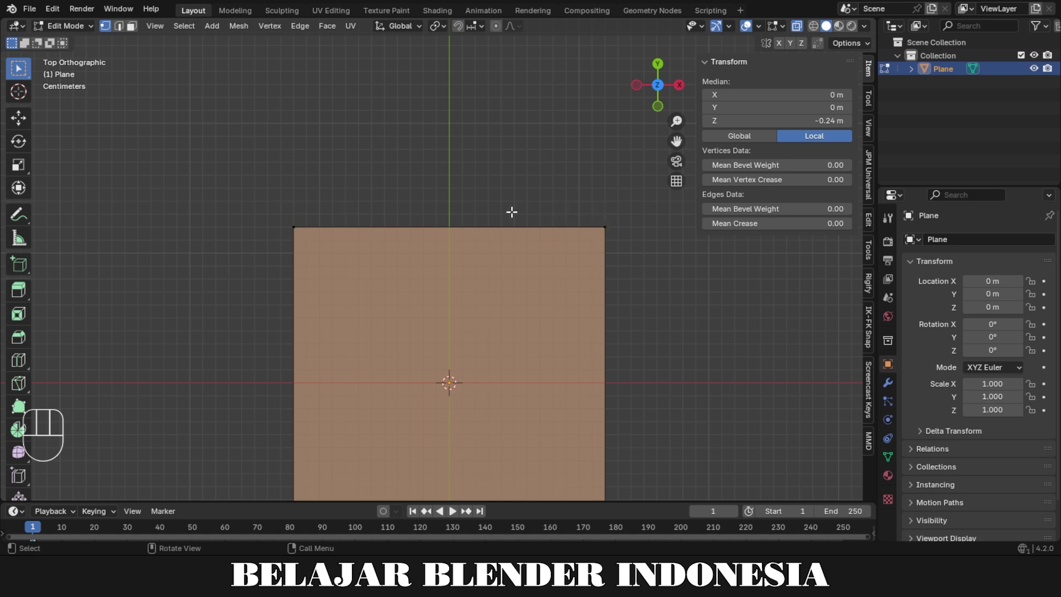
{"action": "middle_click_drag", "start_coordinate": [611, 230], "coordinate": [607, 204], "text": "shift"}
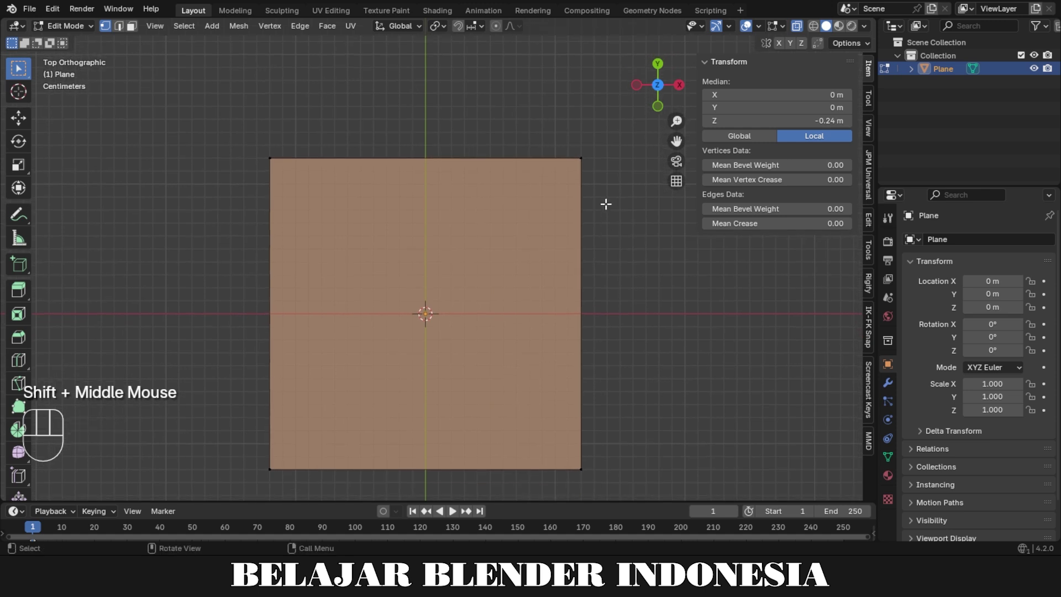
{"action": "scroll", "coordinate": [589, 434], "scroll_direction": "down", "scroll_amount": 3}
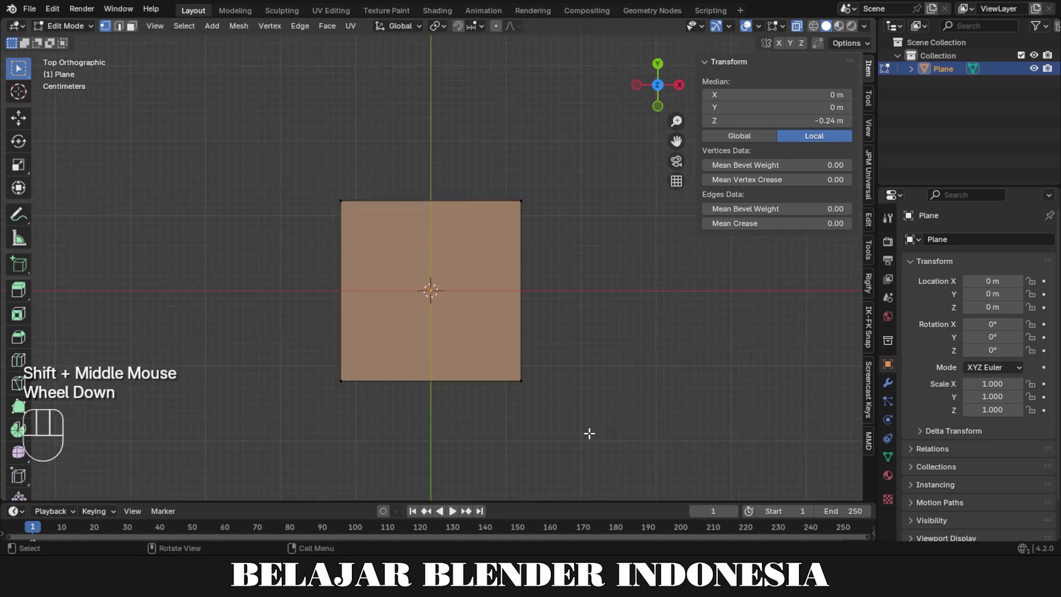
{"action": "middle_click_drag", "start_coordinate": [589, 433], "coordinate": [586, 263]}
{"action": "scroll", "coordinate": [586, 263], "scroll_direction": "up", "scroll_amount": 2}
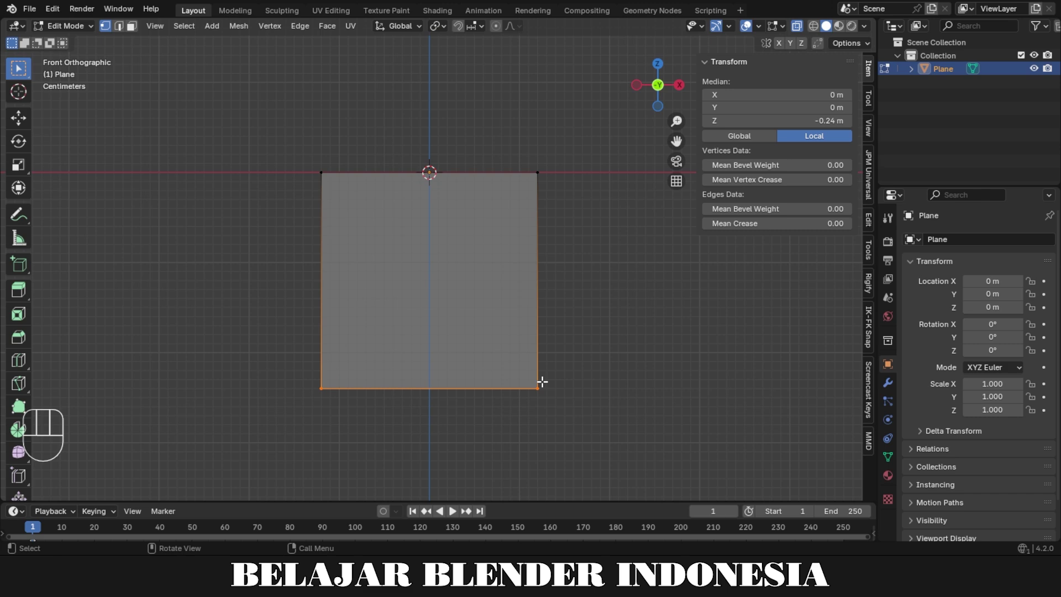
- Select the block's top vertices, then only the top corner at positive X and negative Y, to inspect their coordinates
{"action": "middle_click_drag", "start_coordinate": [542, 381], "coordinate": [569, 382]}
{"action": "scroll", "coordinate": [569, 383], "scroll_direction": "down", "scroll_amount": 2}
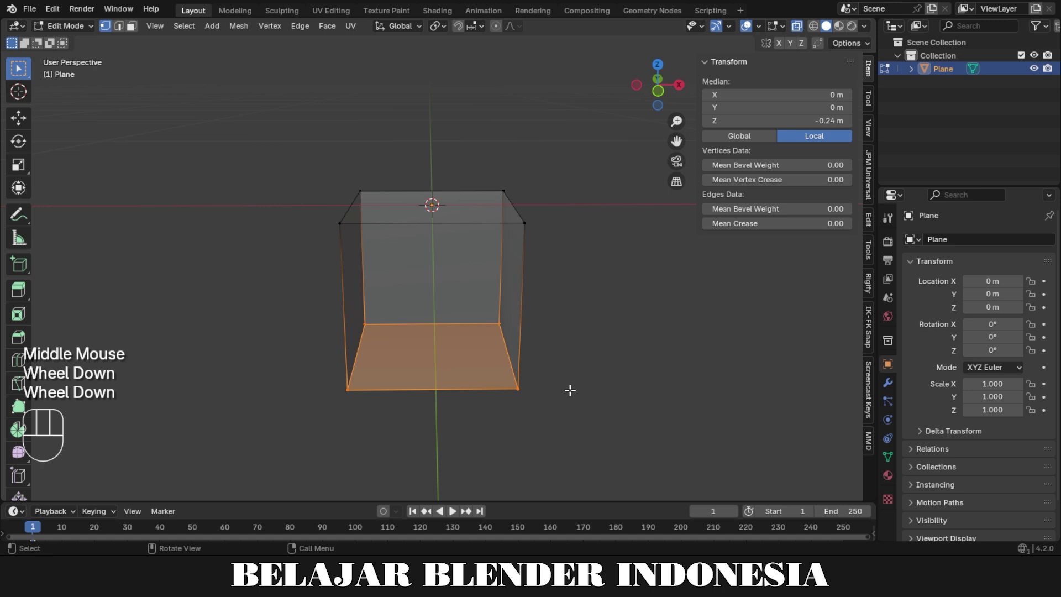
{"action": "scroll", "coordinate": [571, 383], "scroll_direction": "down", "scroll_amount": 1}
{"action": "left_click_drag", "start_coordinate": [305, 147], "coordinate": [571, 278]}
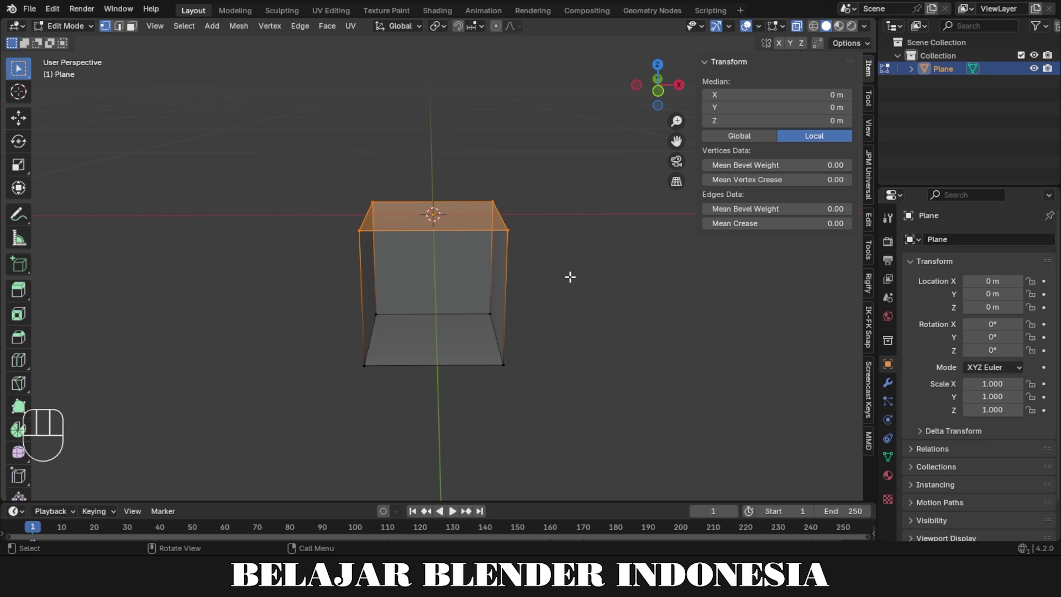
{"action": "left_click", "coordinate": [570, 277]}
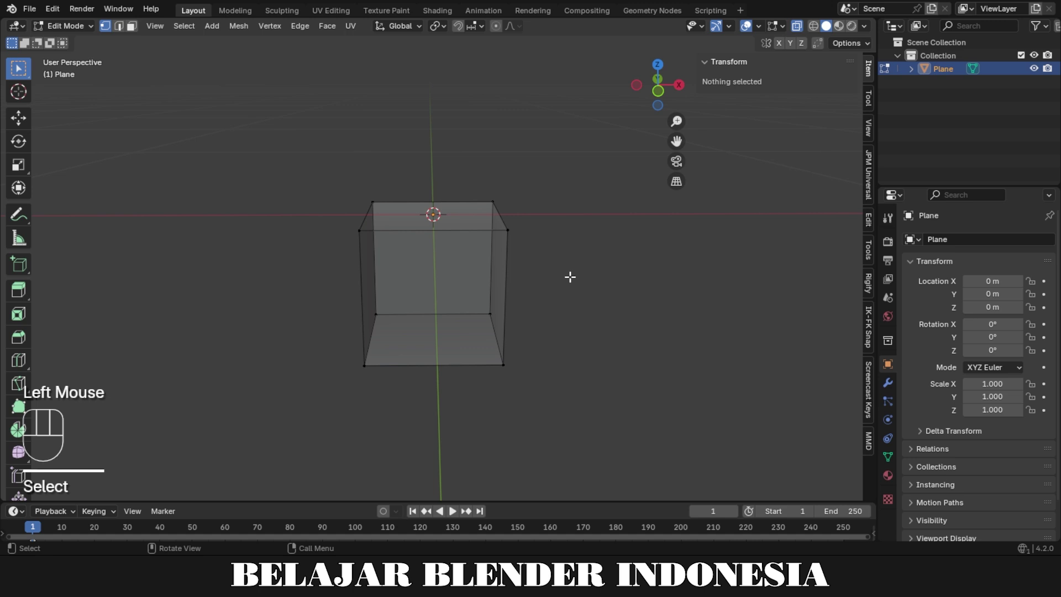
{"action": "left_click", "coordinate": [491, 230]}
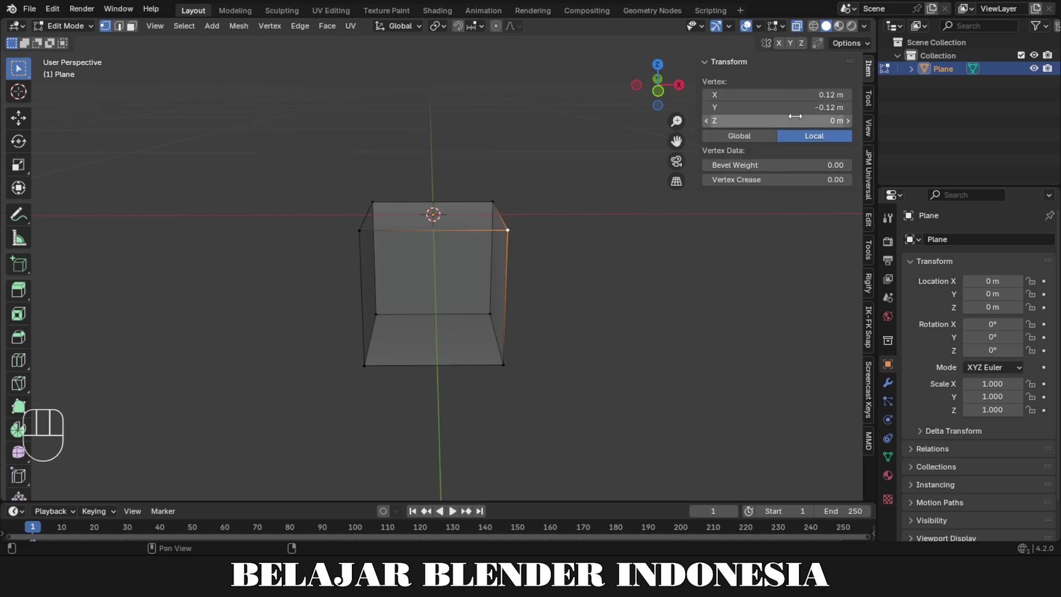
- Box-select the top vertices on the block's negative X side and divide their median X by 2 to -0.06 m
{"action": "middle_click_drag", "start_coordinate": [569, 191], "coordinate": [566, 217]}
{"action": "left_click_drag", "start_coordinate": [320, 135], "coordinate": [391, 285]}
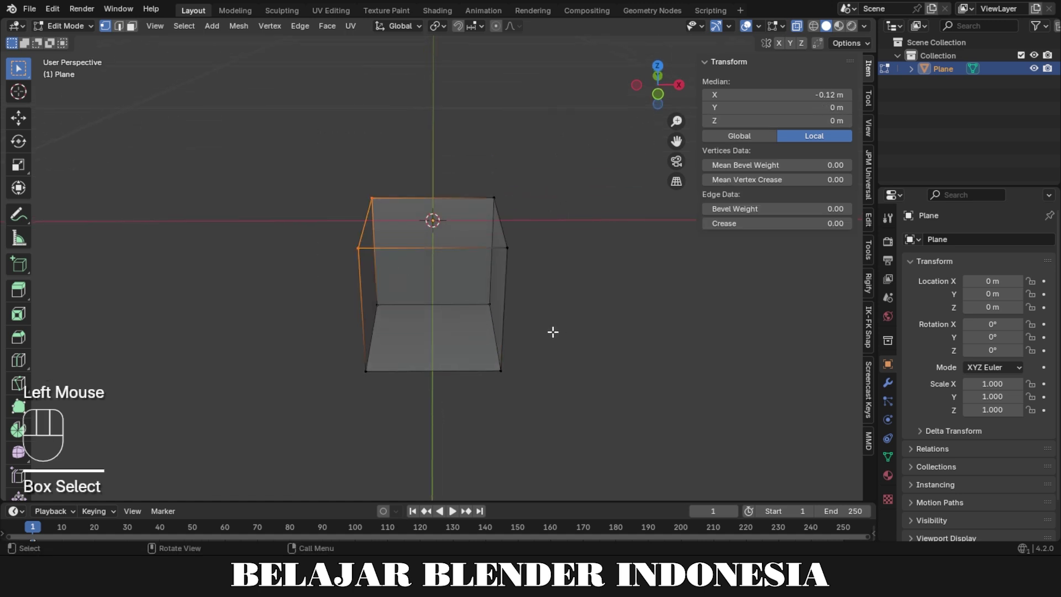
{"action": "left_click", "coordinate": [806, 94]}
{"action": "left_click", "coordinate": [805, 94]}
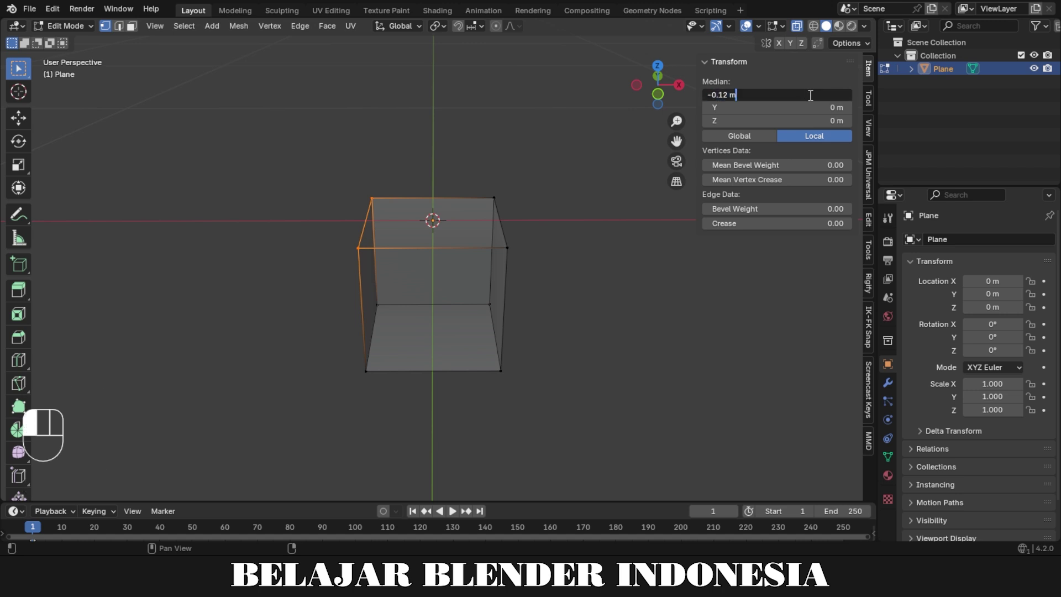
{"action": "type", "text": "/2"}
{"action": "key", "text": "Return"}
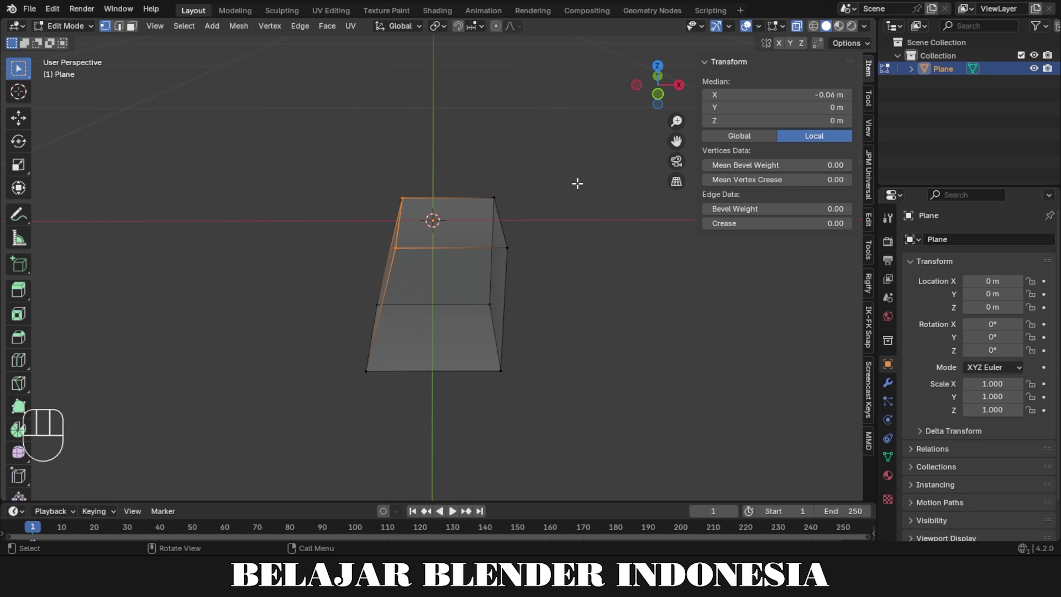
- Box-select the top vertices on the block's positive X side and subtract 0.06 from their median X, giving 0.06 m
{"action": "middle_click_drag", "start_coordinate": [576, 180], "coordinate": [489, 199]}
{"action": "left_click_drag", "start_coordinate": [465, 131], "coordinate": [555, 275]}
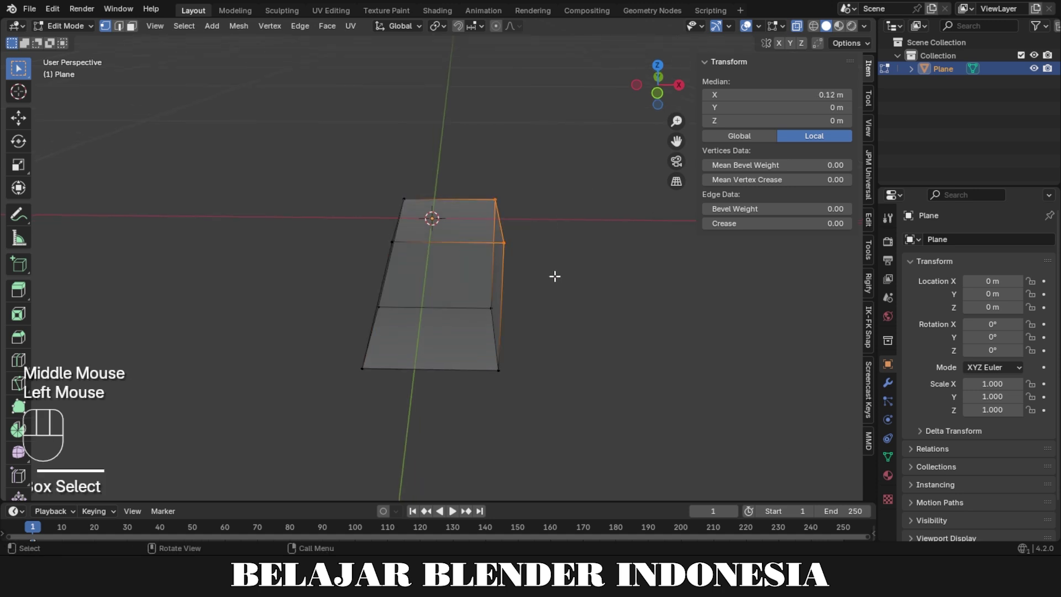
{"action": "mouse_move", "coordinate": [562, 261]}
{"action": "middle_mouse_down"}
{"action": "mouse_move", "coordinate": [564, 275]}
{"action": "mouse_move", "coordinate": [572, 265]}
{"action": "middle_mouse_up"}
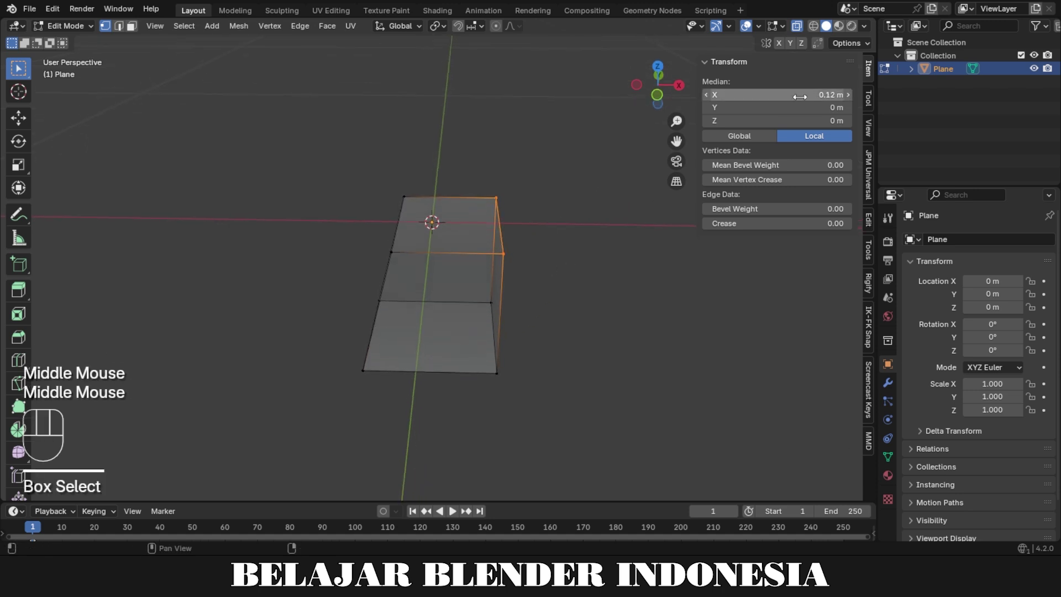
{"action": "left_click", "coordinate": [801, 97]}
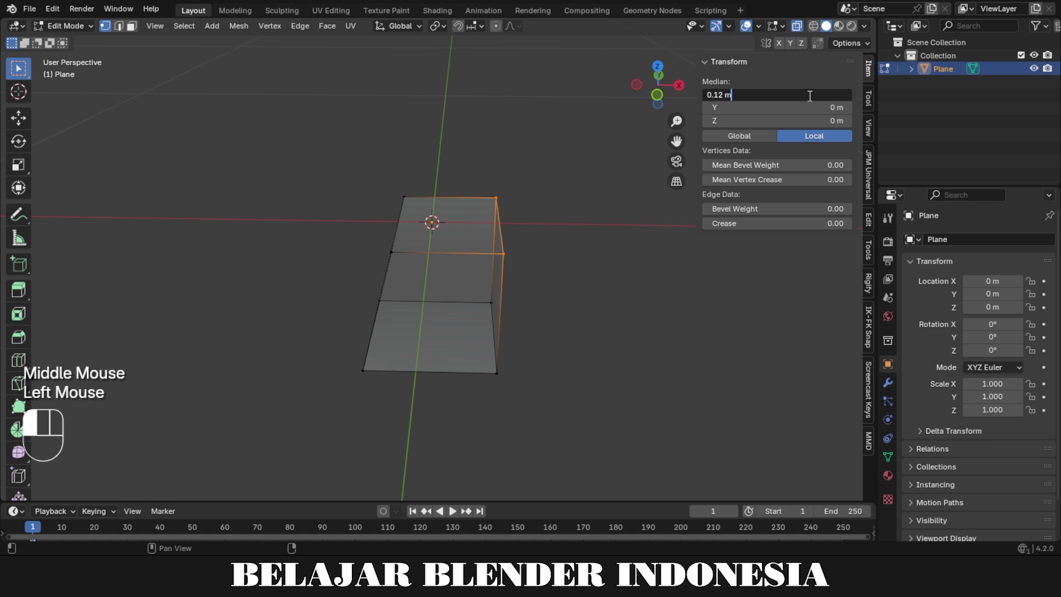
{"action": "type", "text": "-"}
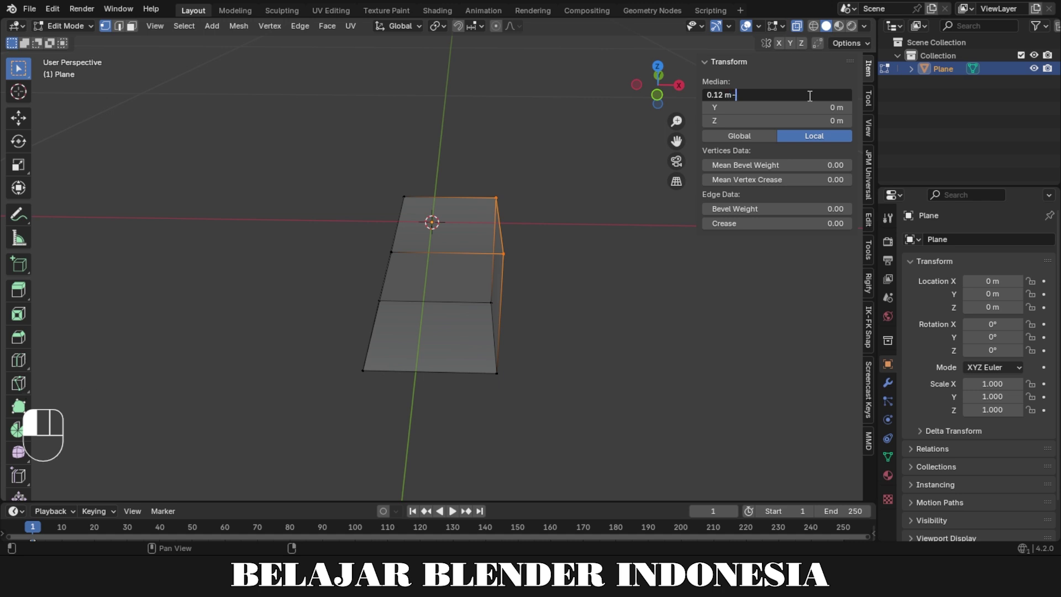
{"action": "type", "text": "0.06"}
{"action": "key", "text": "Return"}
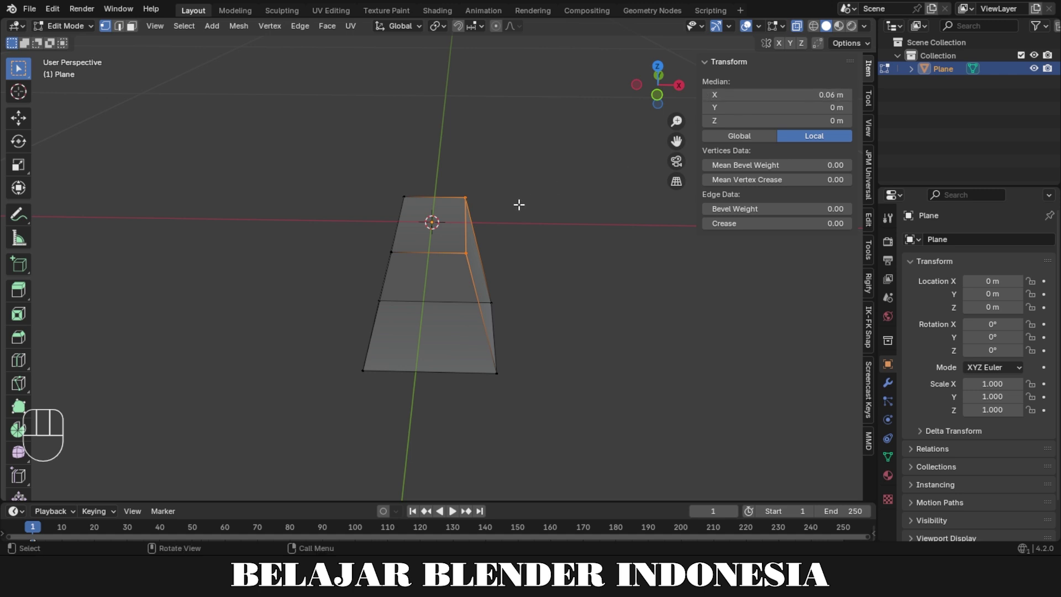
- Box-select the top vertices on the block's positive Y side and divide their median Y by 2
{"action": "middle_click_drag", "start_coordinate": [519, 204], "coordinate": [469, 199]}
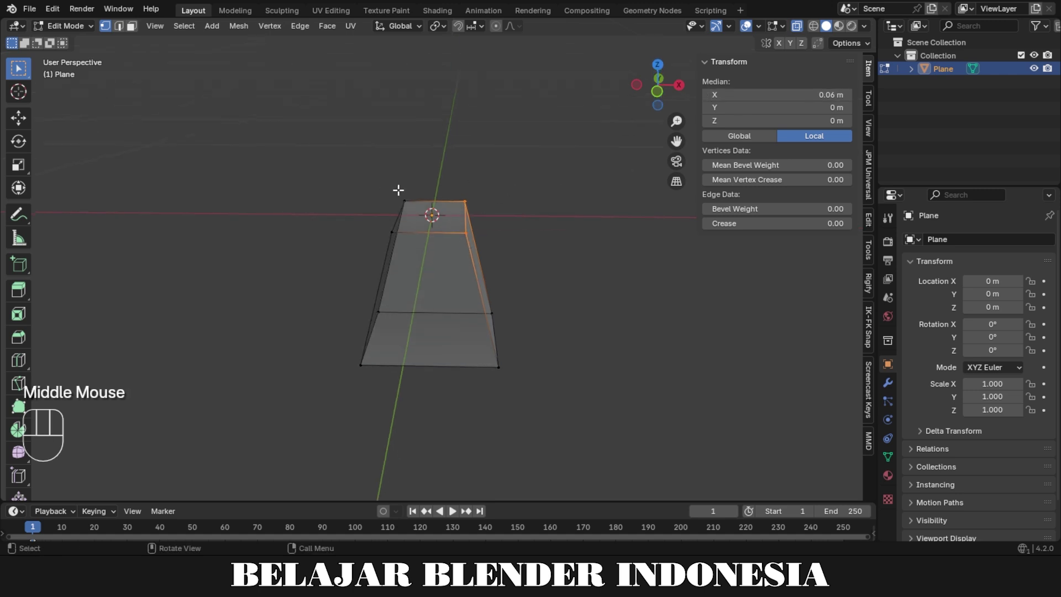
{"action": "middle_click_drag", "start_coordinate": [398, 189], "coordinate": [578, 194]}
{"action": "left_click_drag", "start_coordinate": [363, 164], "coordinate": [404, 222]}
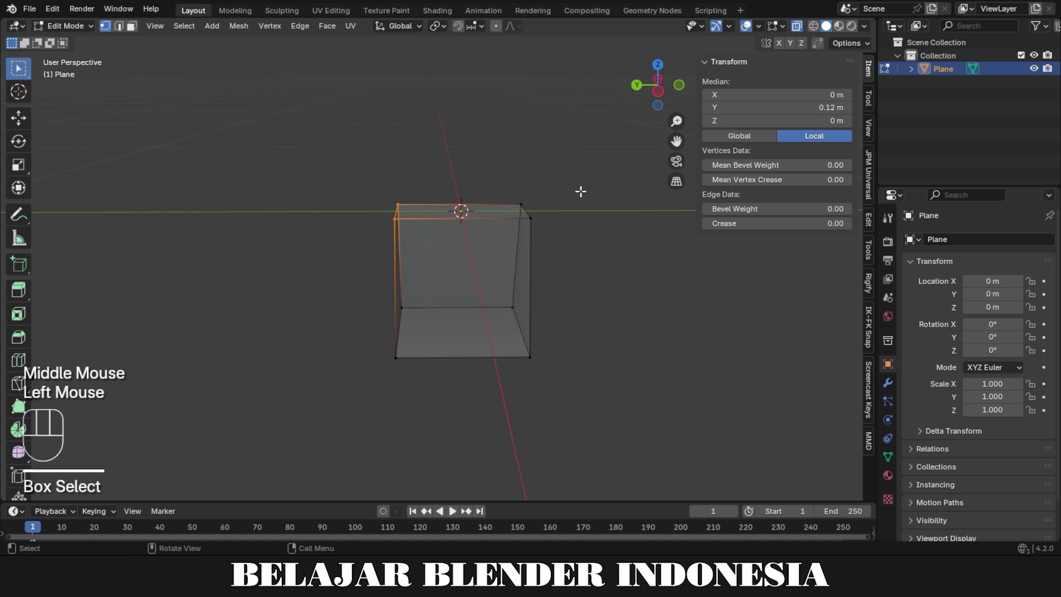
{"action": "middle_click_drag", "start_coordinate": [450, 177], "coordinate": [396, 178]}
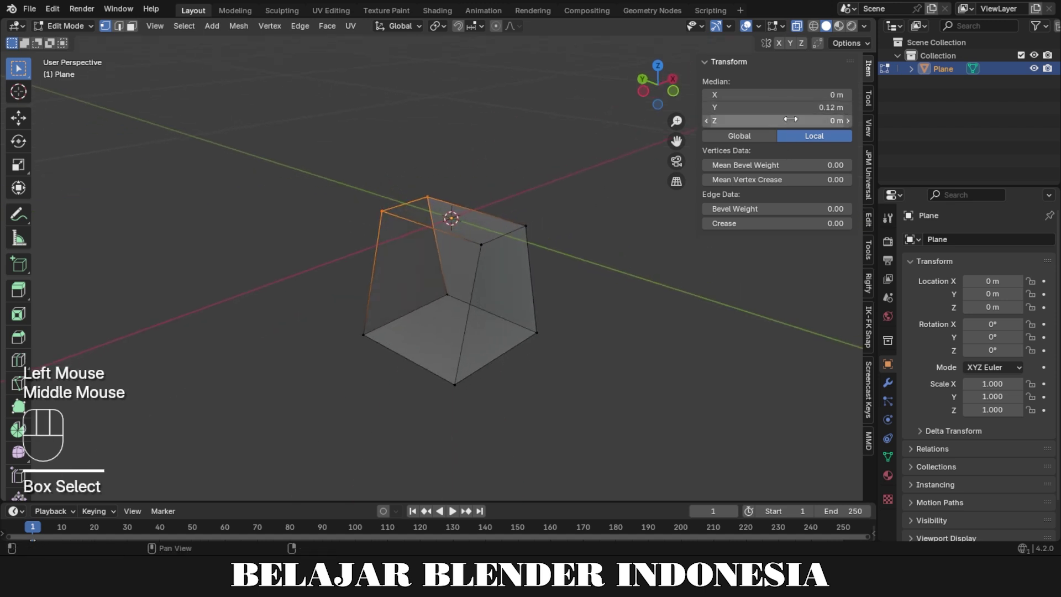
{"action": "left_click", "coordinate": [798, 107]}
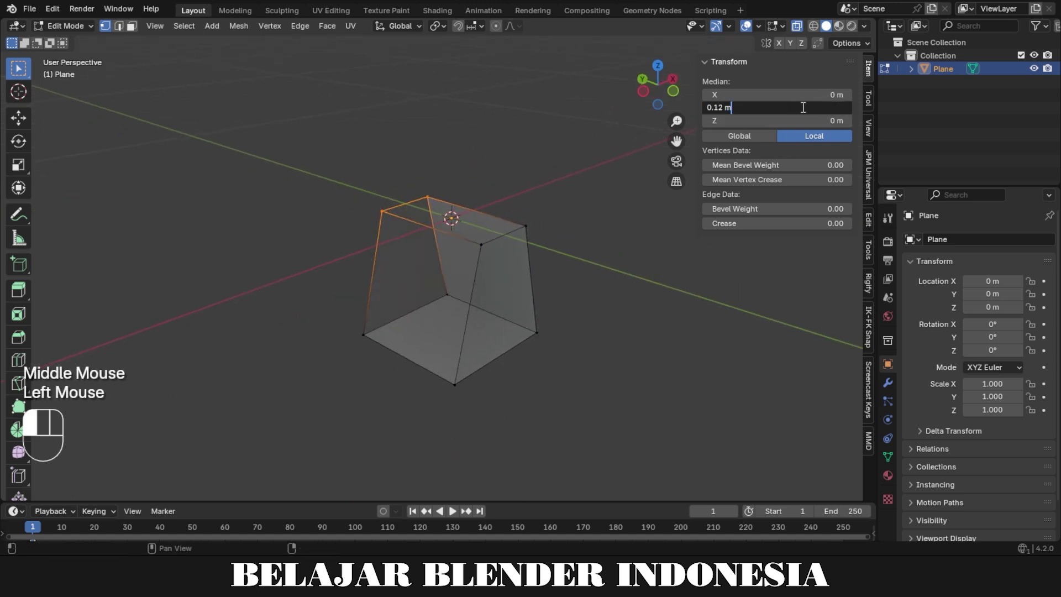
{"action": "type", "text": "/2"}
{"action": "key", "text": "Return"}
- Box-select the top vertices on the block's negative Y side and set their median Y to -0.06 m
{"action": "middle_click_drag", "start_coordinate": [528, 209], "coordinate": [564, 197]}
{"action": "left_click_drag", "start_coordinate": [503, 170], "coordinate": [556, 237]}
{"action": "left_click", "coordinate": [799, 108]}
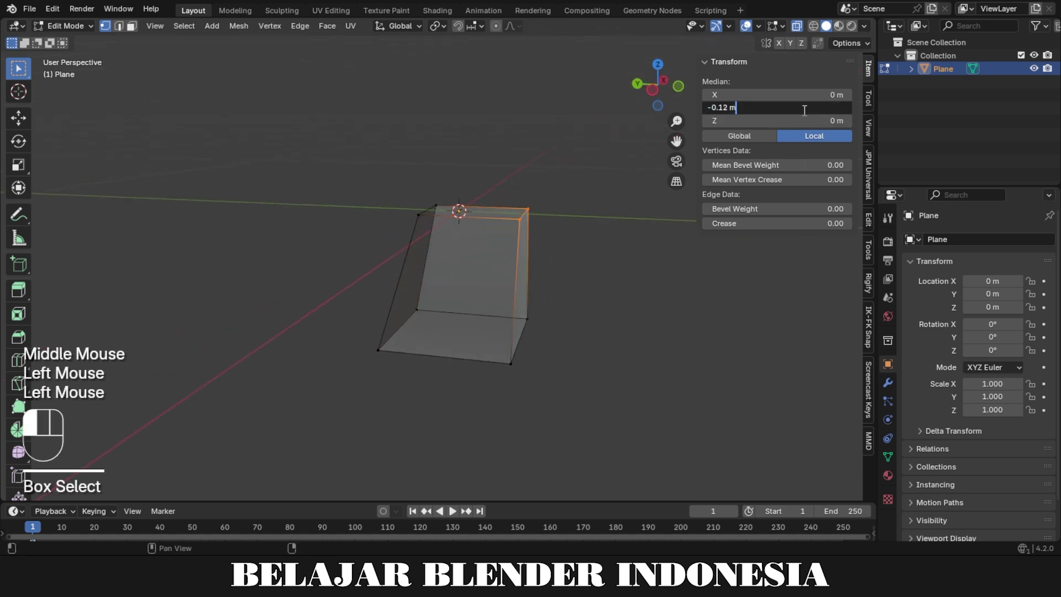
{"action": "type", "text": "*0.5"}
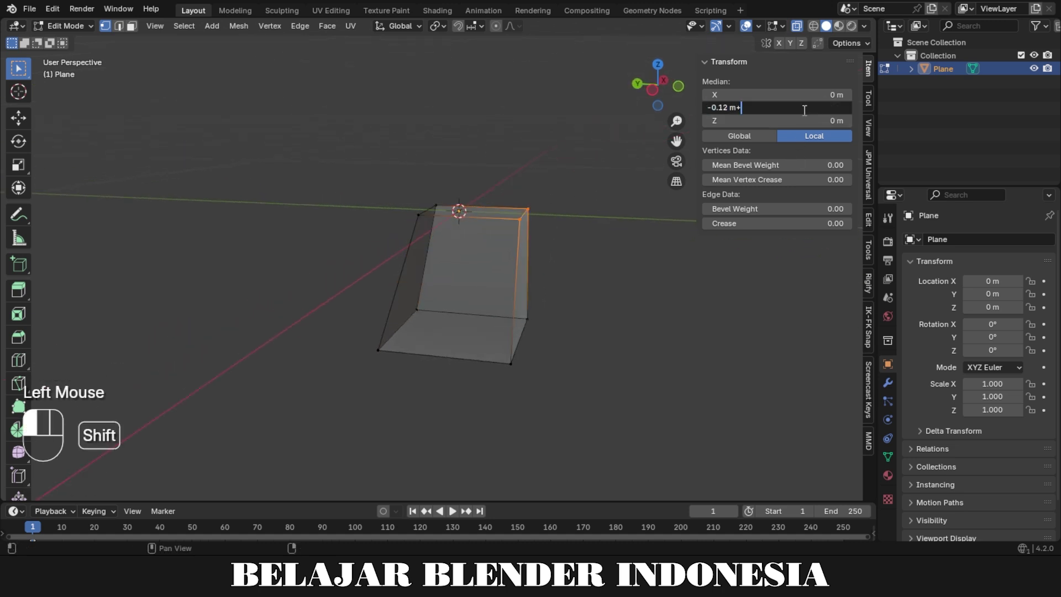
{"action": "key", "text": "Return"}
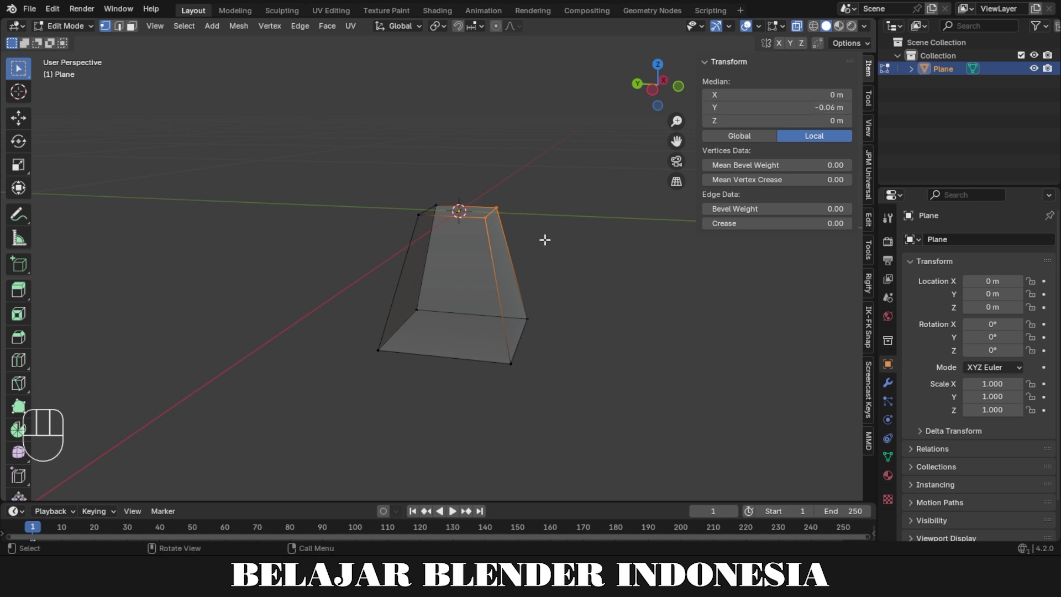
- Examine the tapered block from above and inspect the coordinates of the top face's two positive Y corner vertices
{"action": "middle_click_drag", "start_coordinate": [545, 239], "coordinate": [462, 326]}
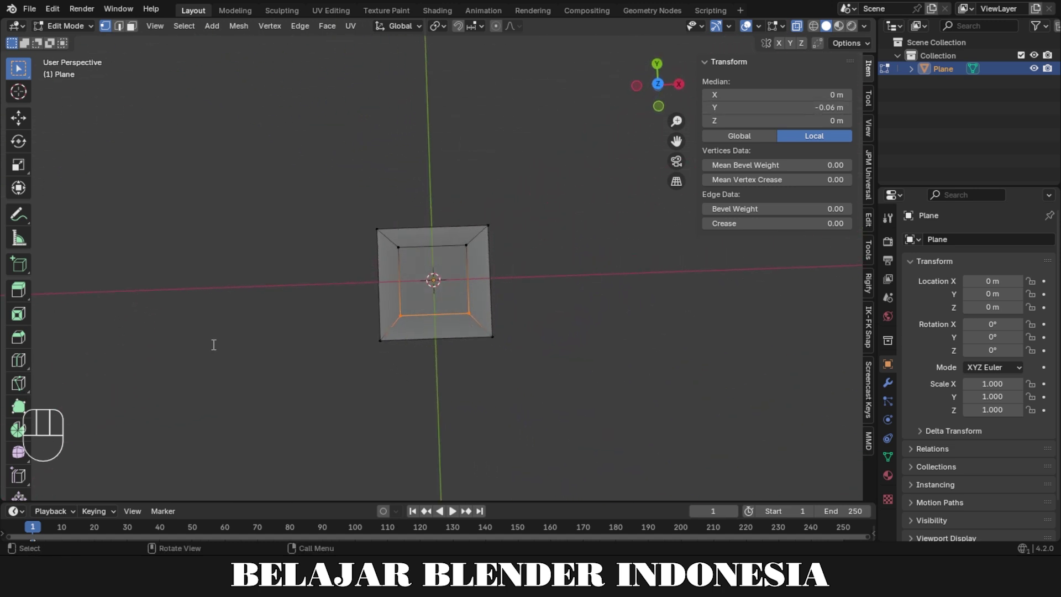
{"action": "middle_click_drag", "start_coordinate": [665, 405], "coordinate": [619, 297]}
{"action": "scroll", "coordinate": [618, 297], "scroll_direction": "down", "scroll_amount": 3}
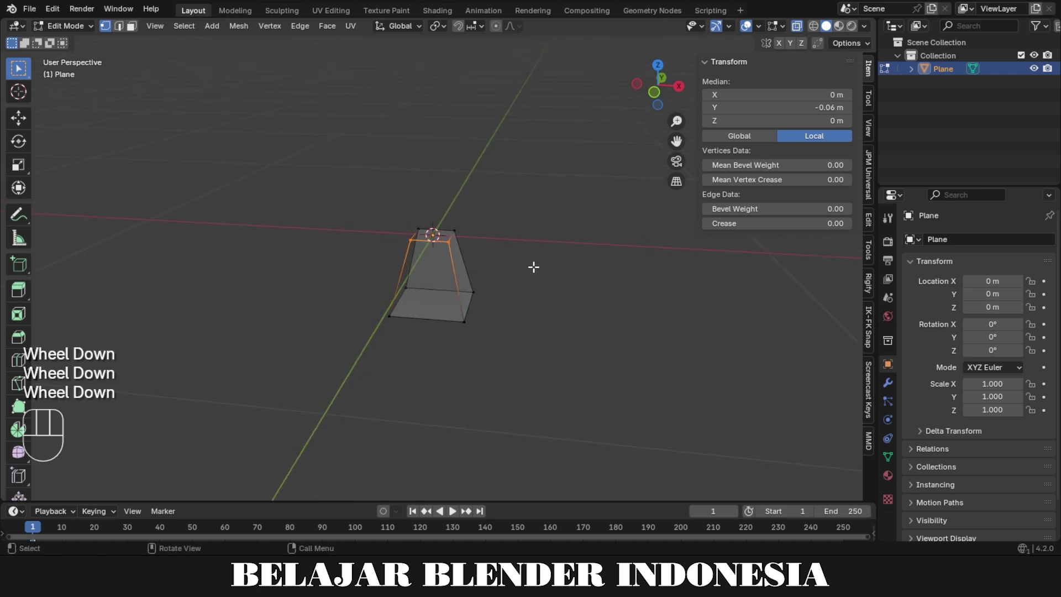
{"action": "scroll", "coordinate": [525, 276], "scroll_direction": "up", "scroll_amount": 1}
{"action": "middle_click_drag", "start_coordinate": [533, 266], "coordinate": [518, 338]}
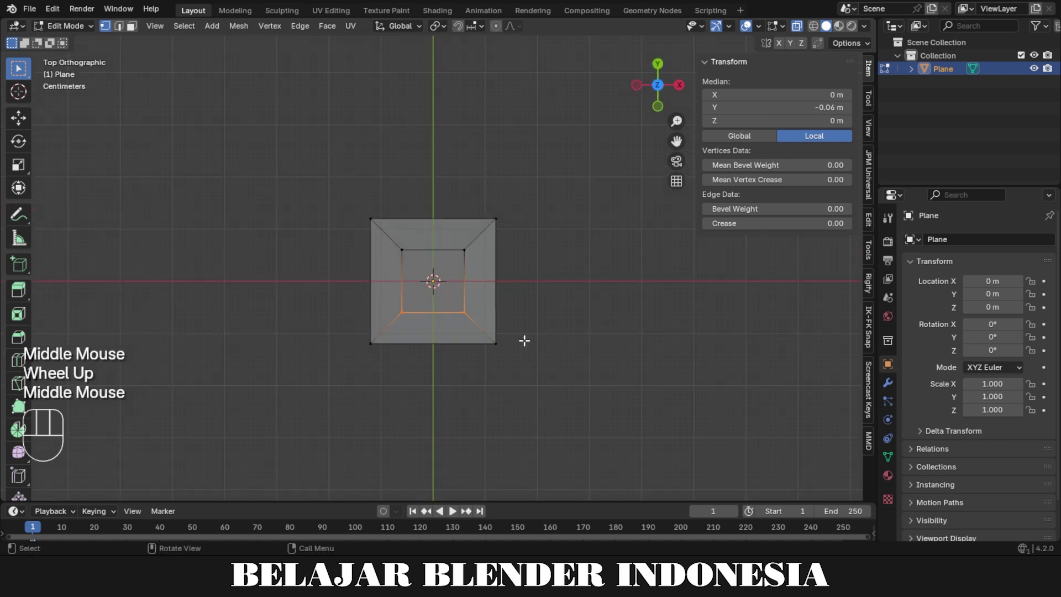
{"action": "scroll", "coordinate": [519, 338], "scroll_direction": "up", "scroll_amount": 2}
{"action": "scroll", "coordinate": [520, 336], "scroll_direction": "up", "scroll_amount": 1}
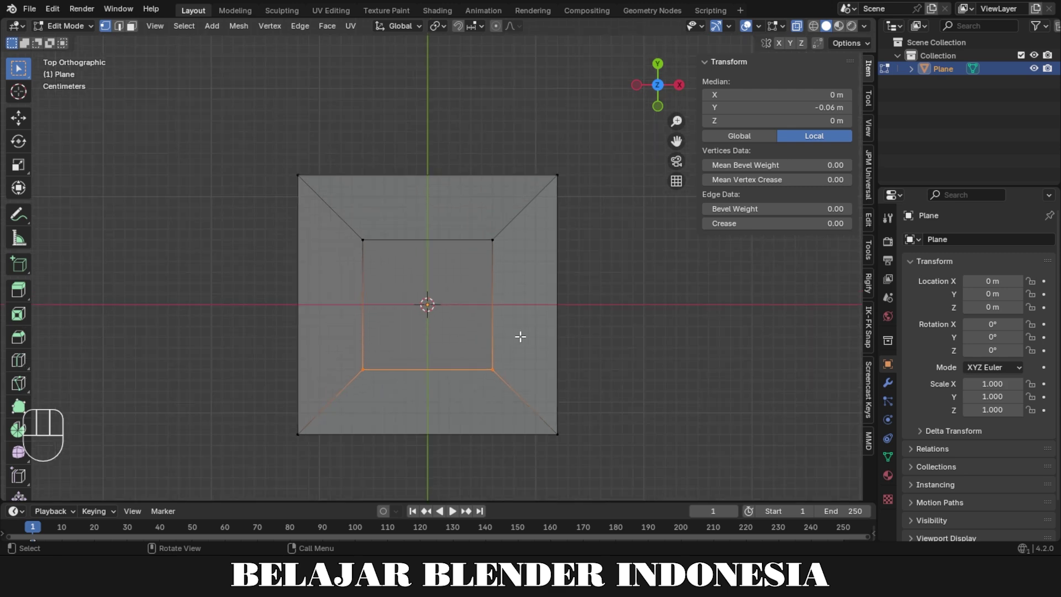
{"action": "scroll", "coordinate": [451, 268], "scroll_direction": "up", "scroll_amount": 3}
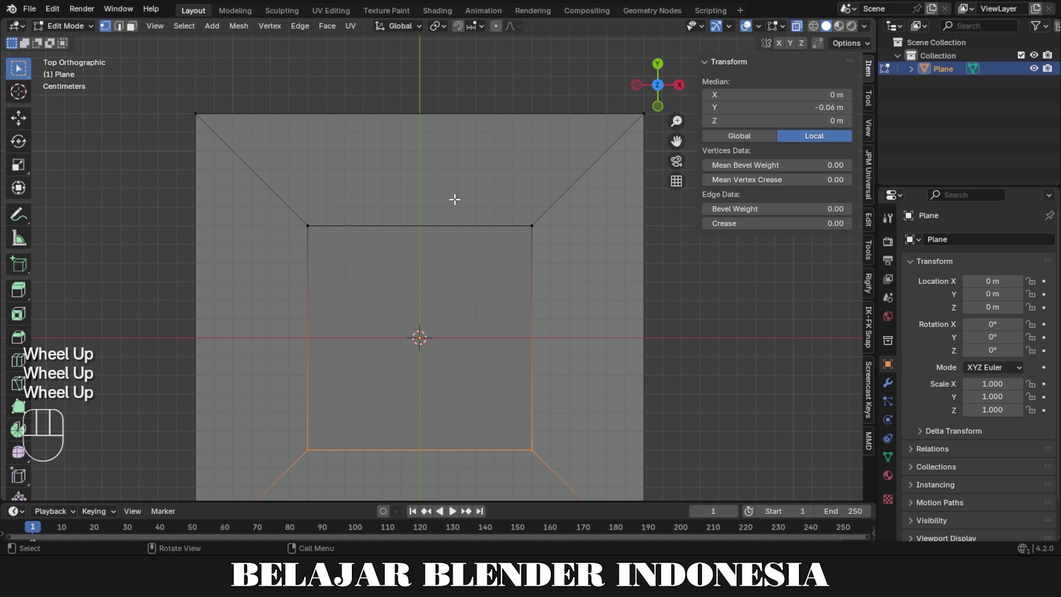
{"action": "left_click", "coordinate": [309, 222]}
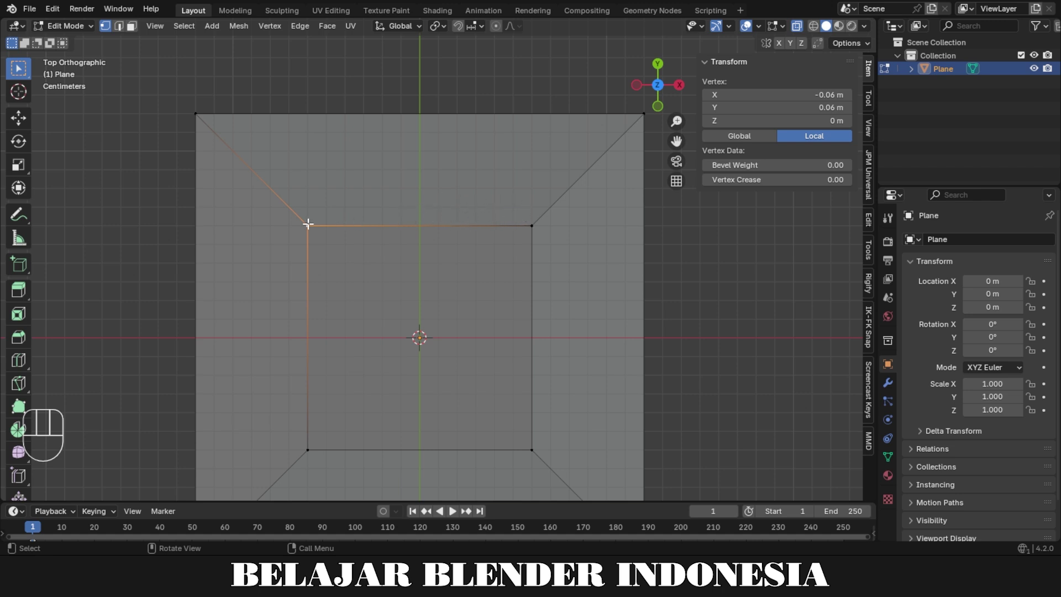
{"action": "left_click", "coordinate": [529, 228], "text": "shift"}
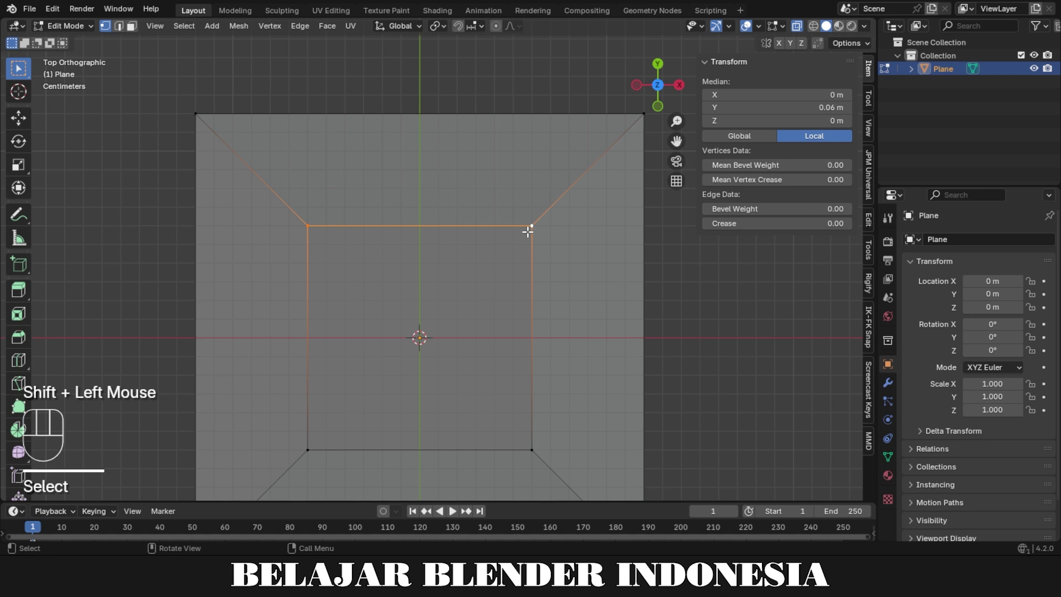